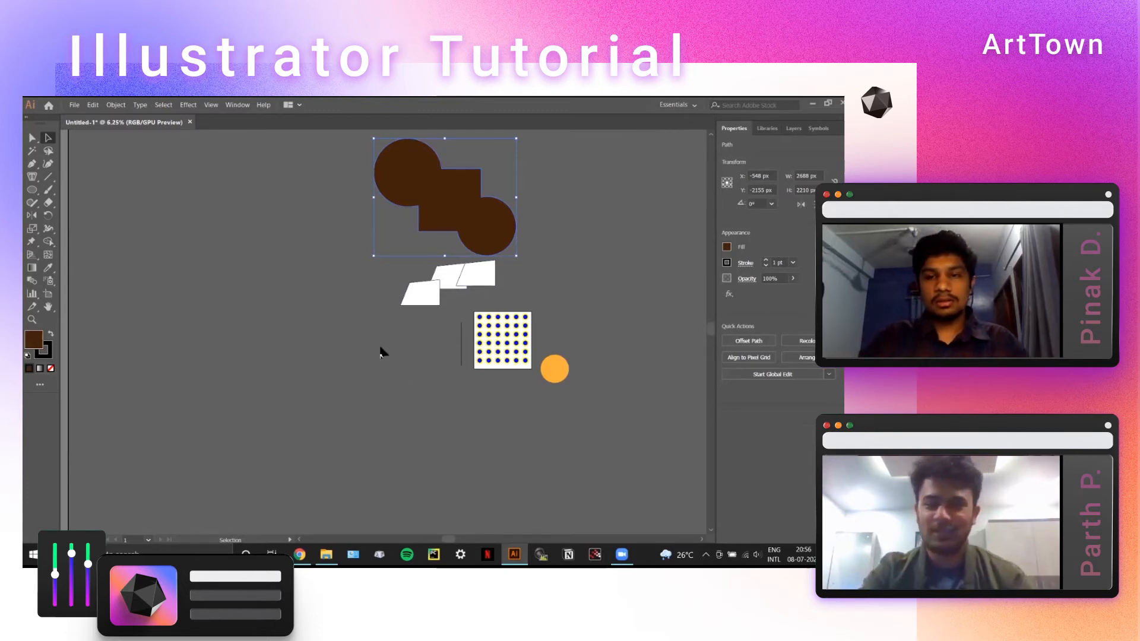
pyautogui.moveTo(383, 351); pyautogui.dragTo(414, 354)
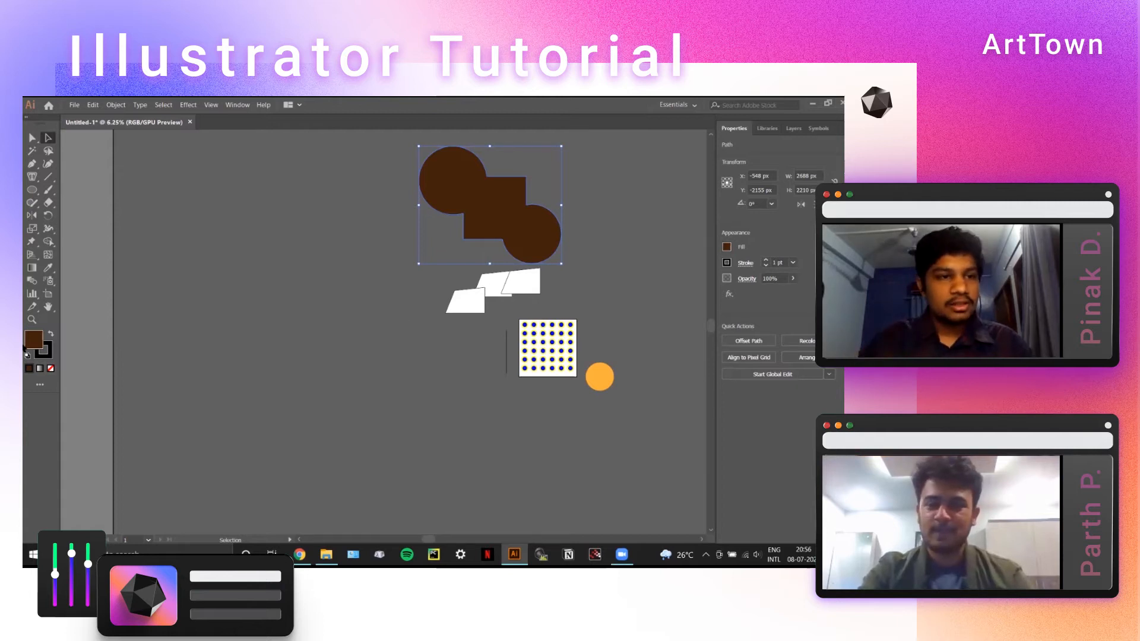
pyautogui.moveTo(33, 190); pyautogui.dragTo(82, 186)
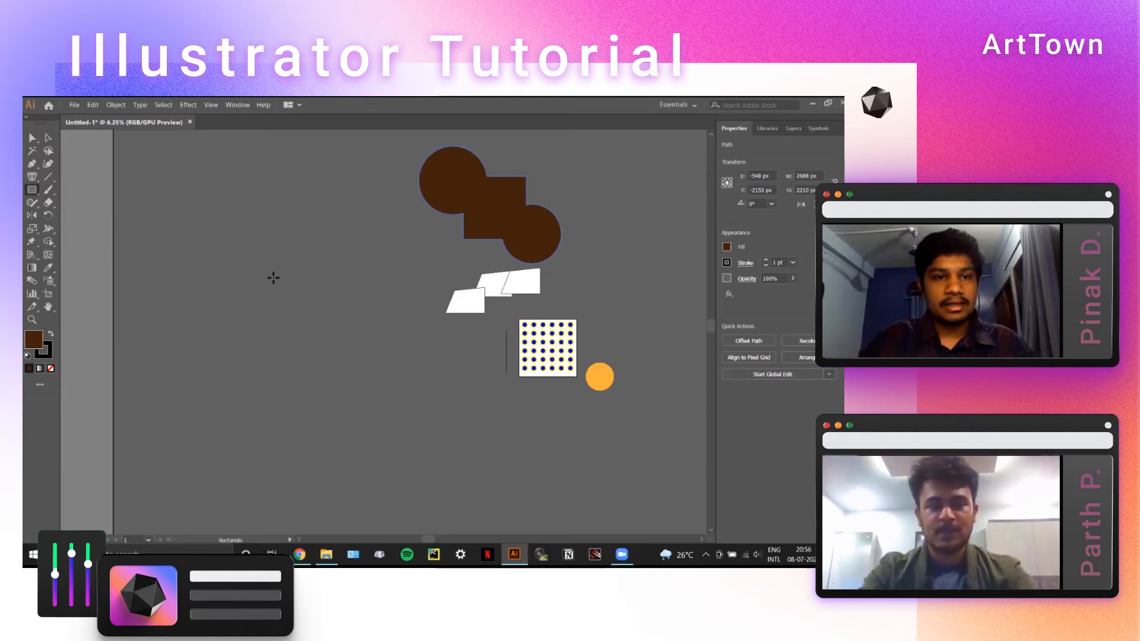
pyautogui.moveTo(318, 301); pyautogui.dragTo(596, 378)
pyautogui.moveTo(606, 305); pyautogui.dragTo(492, 354)
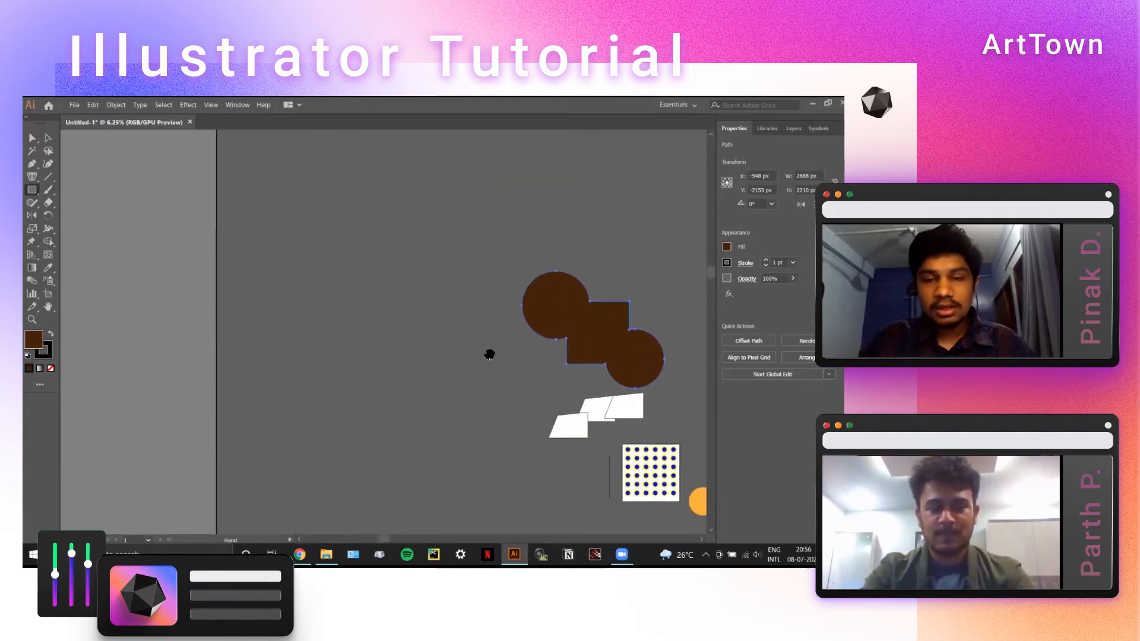
pyautogui.moveTo(610, 279); pyautogui.dragTo(445, 349)
pyautogui.moveTo(489, 282); pyautogui.dragTo(402, 361)
pyautogui.moveTo(517, 431); pyautogui.dragTo(453, 278)
pyautogui.moveTo(524, 344); pyautogui.dragTo(456, 237)
pyautogui.moveTo(338, 327); pyautogui.dragTo(534, 233)
# Move the orange circle to just below the dotted artboard, then deselect it.
pyautogui.click(48, 138)
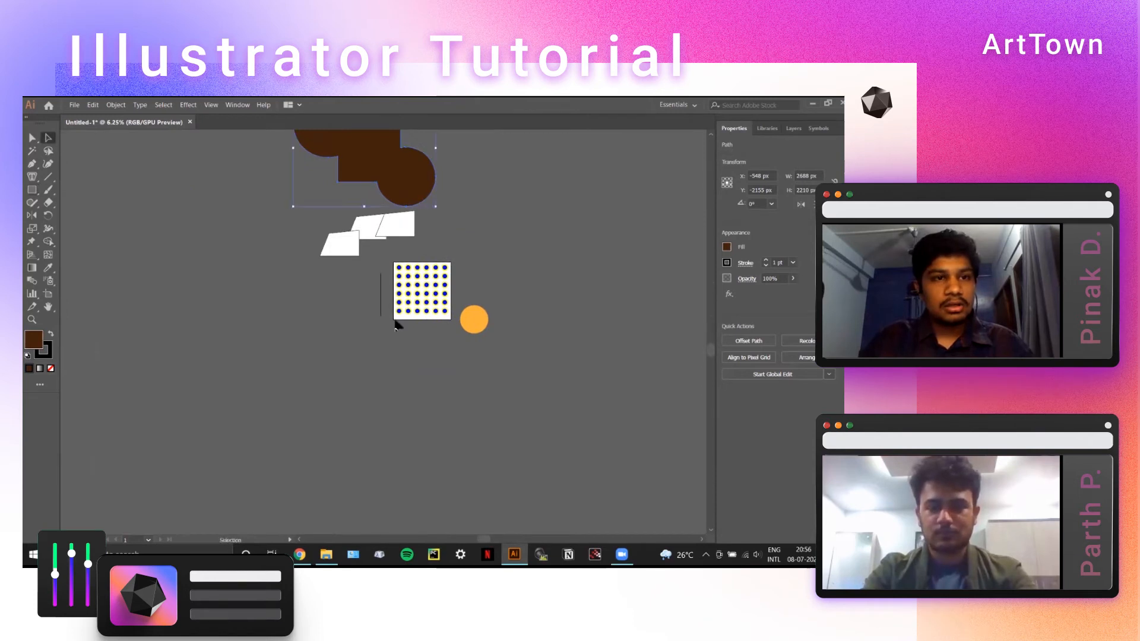
pyautogui.hotkey('ctrl', '+')
pyautogui.scroll(-5, 459, 260)
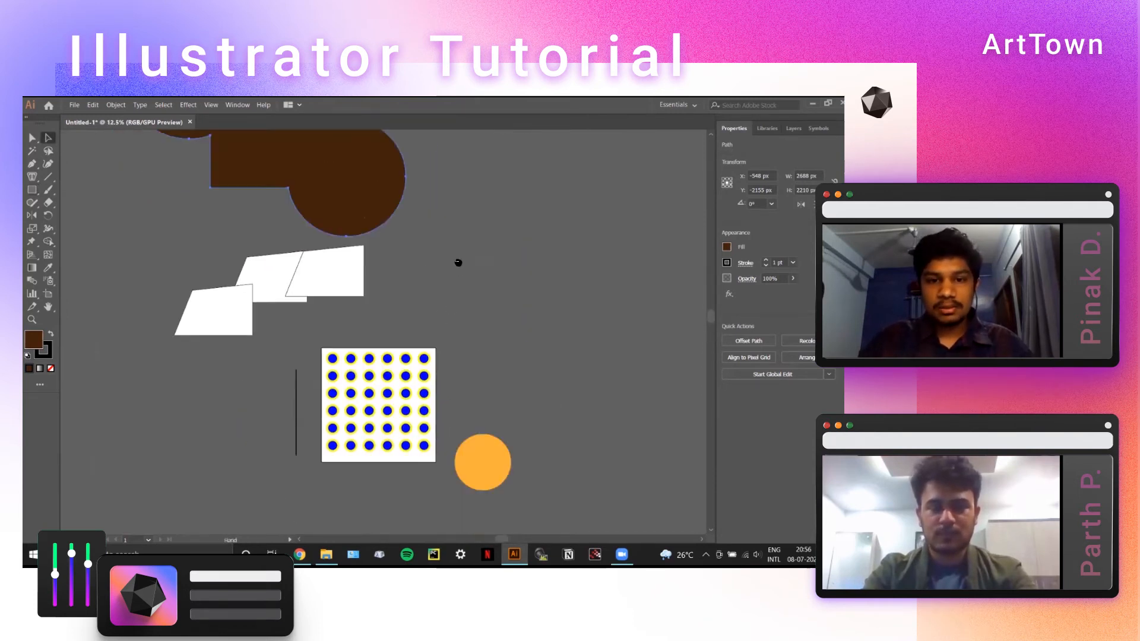
pyautogui.moveTo(453, 389); pyautogui.dragTo(356, 442)
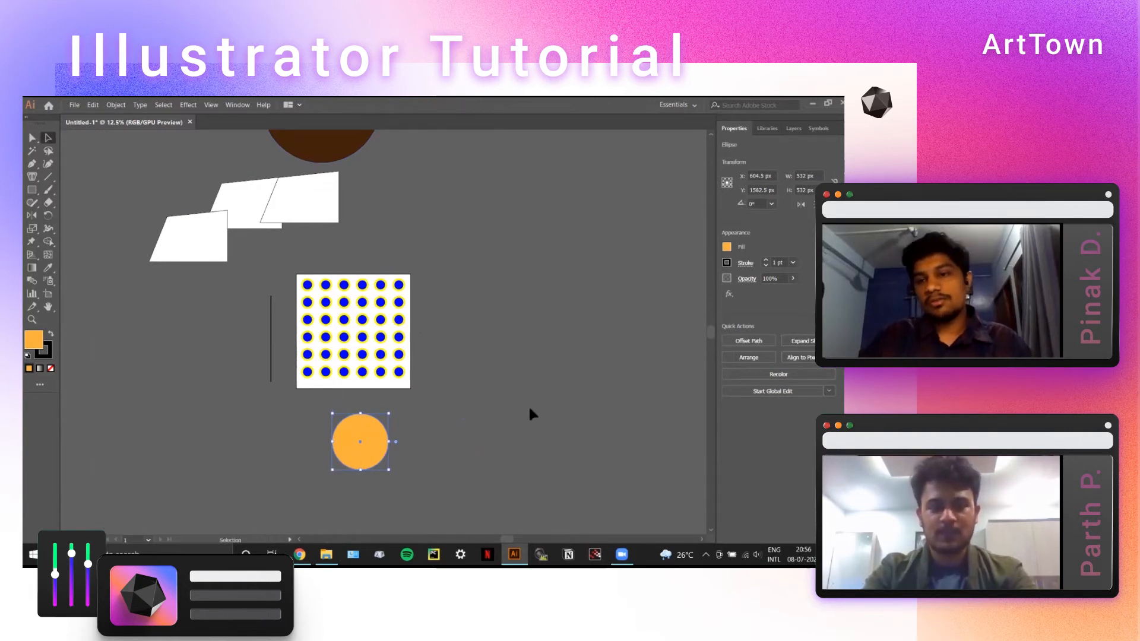
pyautogui.click(624, 341)
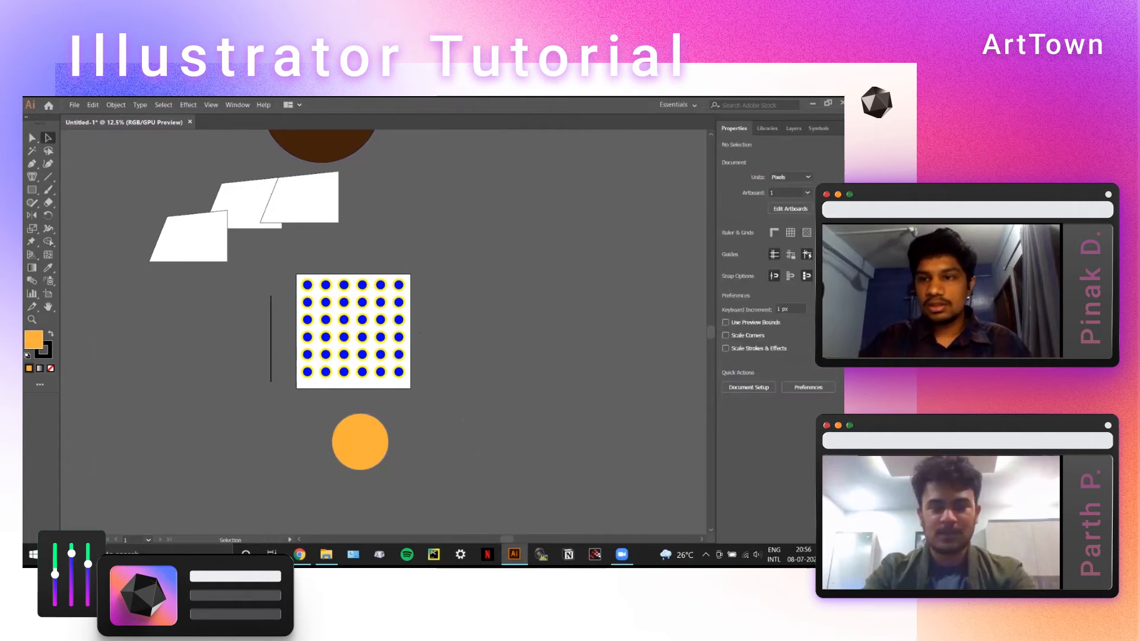
# Add a second 1080 px square artboard and place it to the right of the first one at about X 1754 px.
pyautogui.hotkey('shift', 'o')
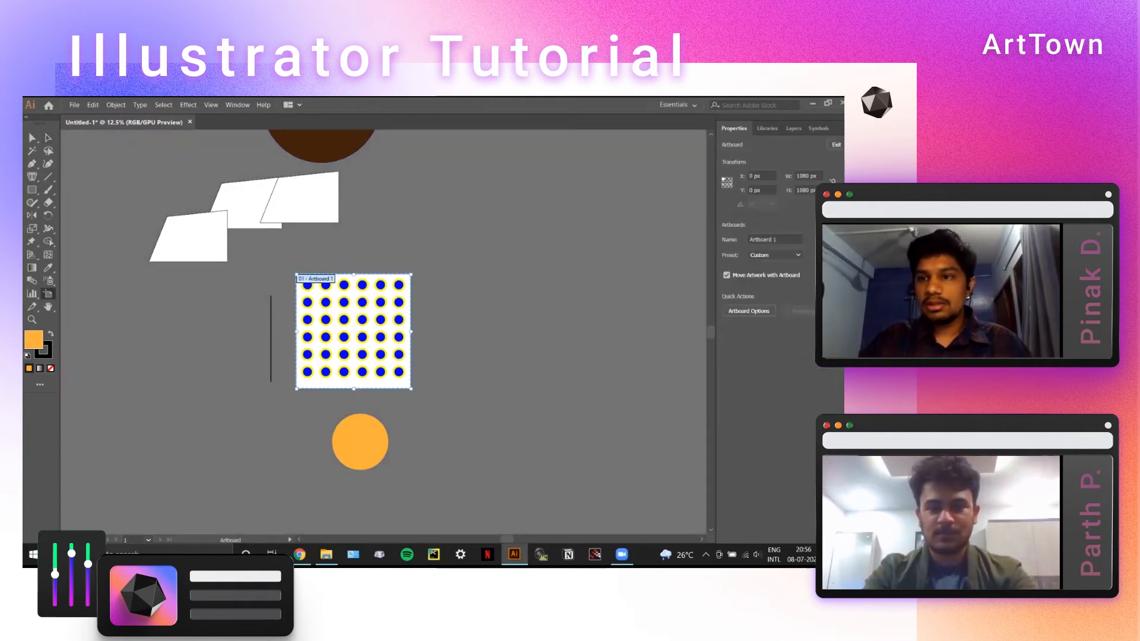
pyautogui.click(819, 239)
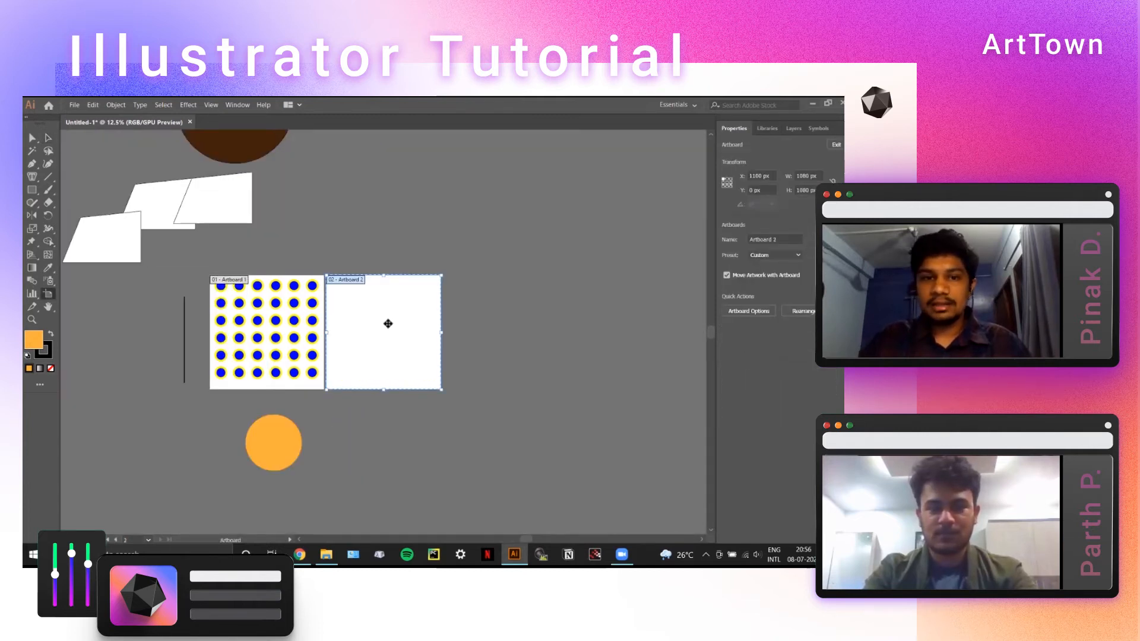
pyautogui.moveTo(404, 326); pyautogui.dragTo(479, 339)
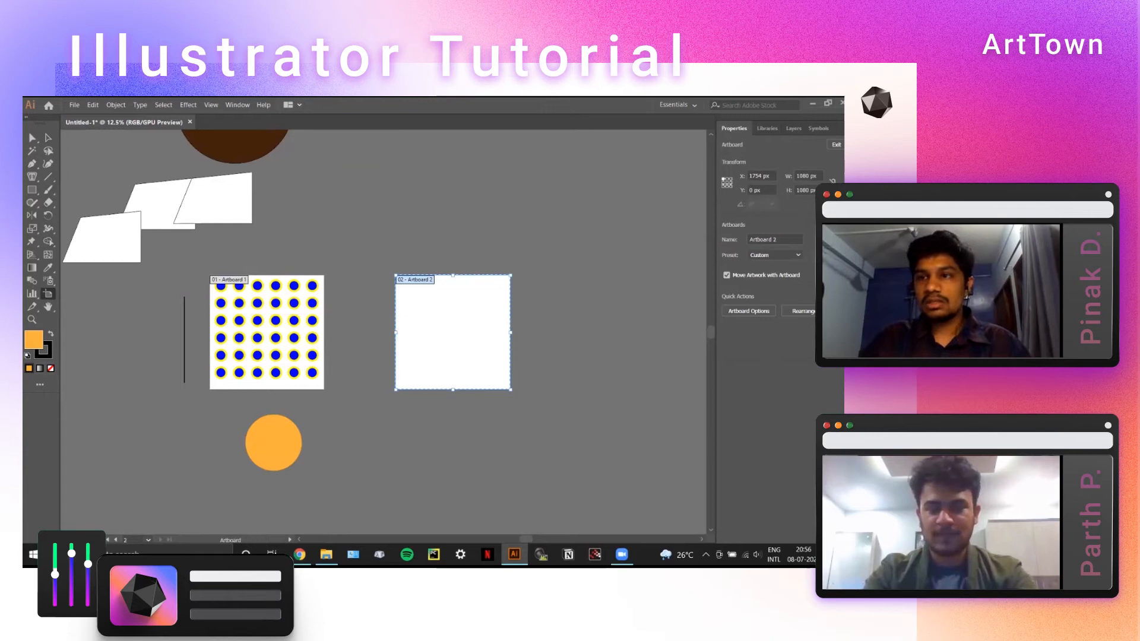
pyautogui.press('a')
pyautogui.moveTo(500, 380); pyautogui.dragTo(474, 386)
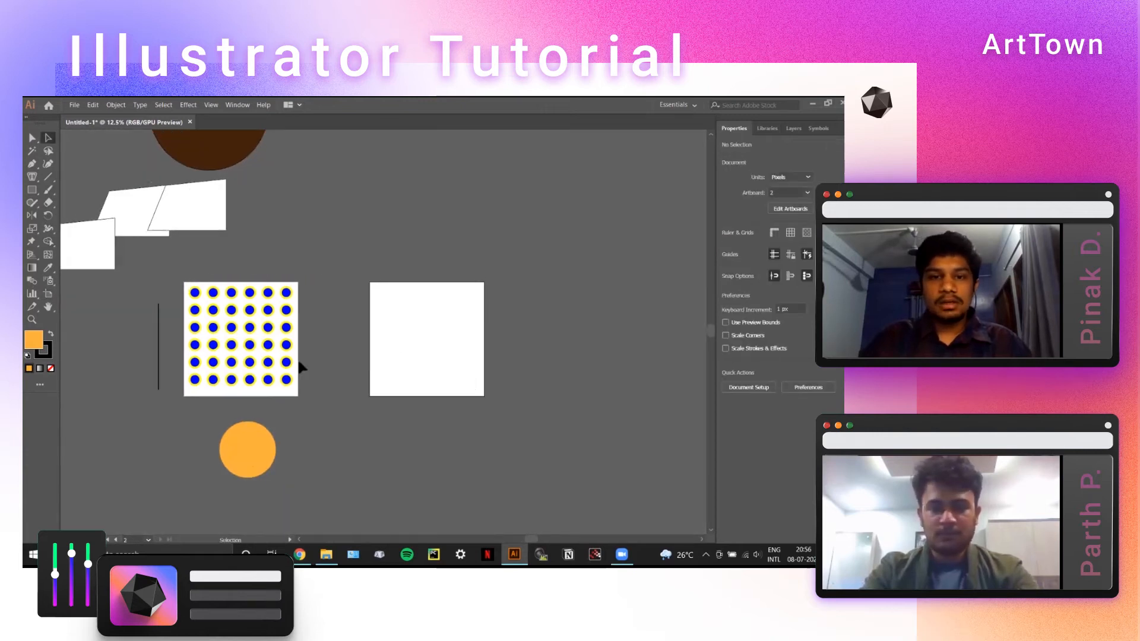
# Draw a tall, narrow rectangle about 141 by 475 px in the upper-left part of the blank second artboard.
pyautogui.click(32, 190)
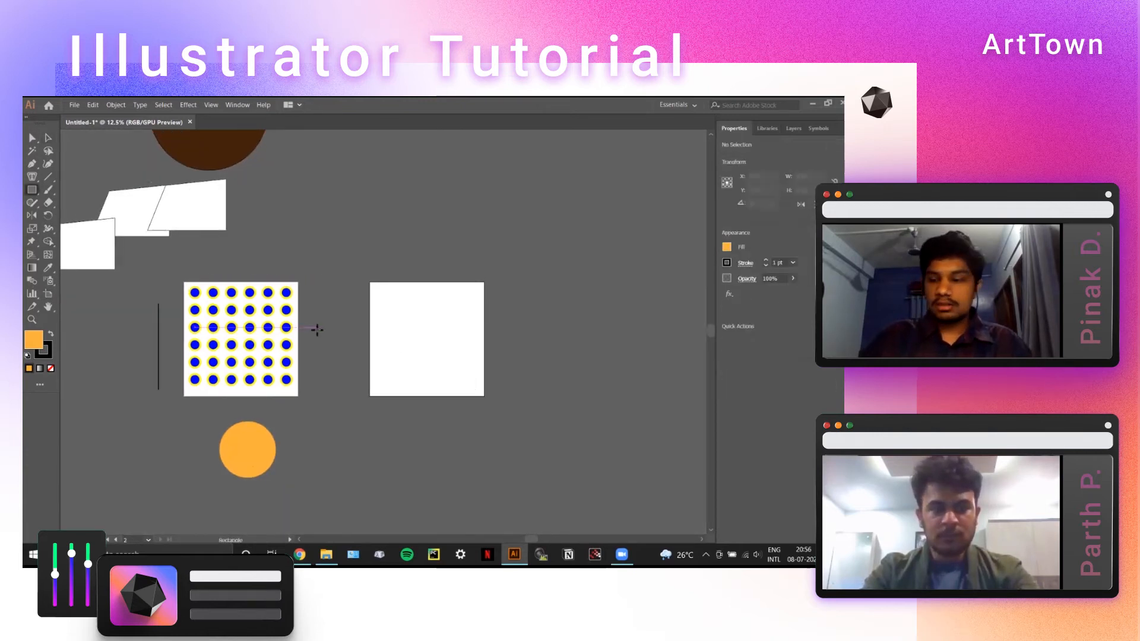
pyautogui.hotkey('ctrl', '+')
pyautogui.moveTo(473, 347); pyautogui.dragTo(448, 335)
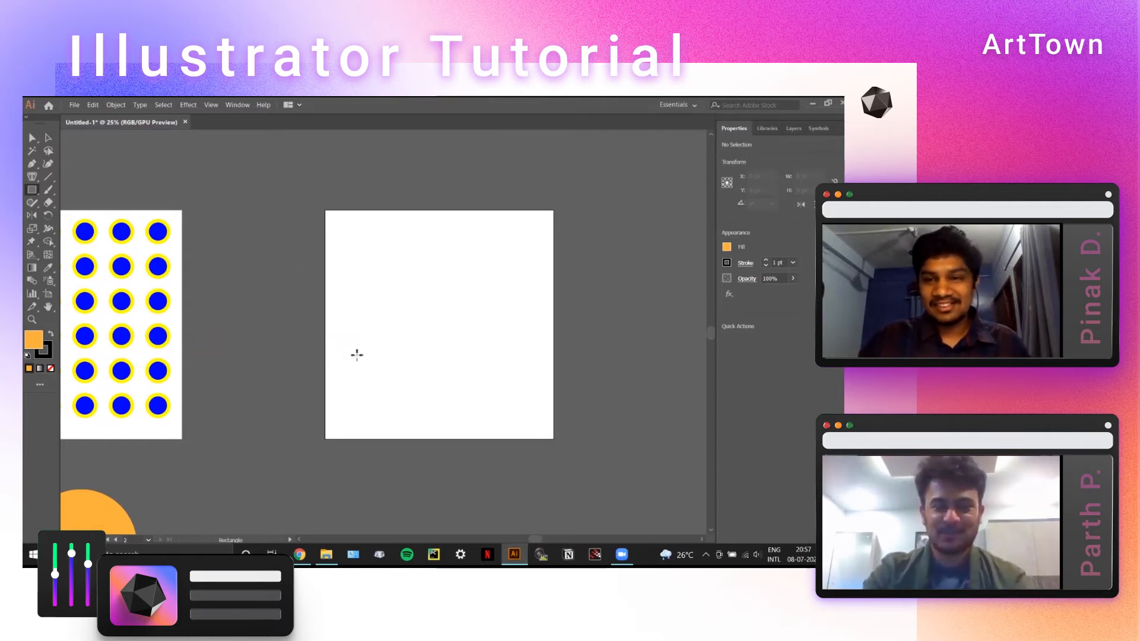
pyautogui.moveTo(357, 355); pyautogui.dragTo(388, 254)
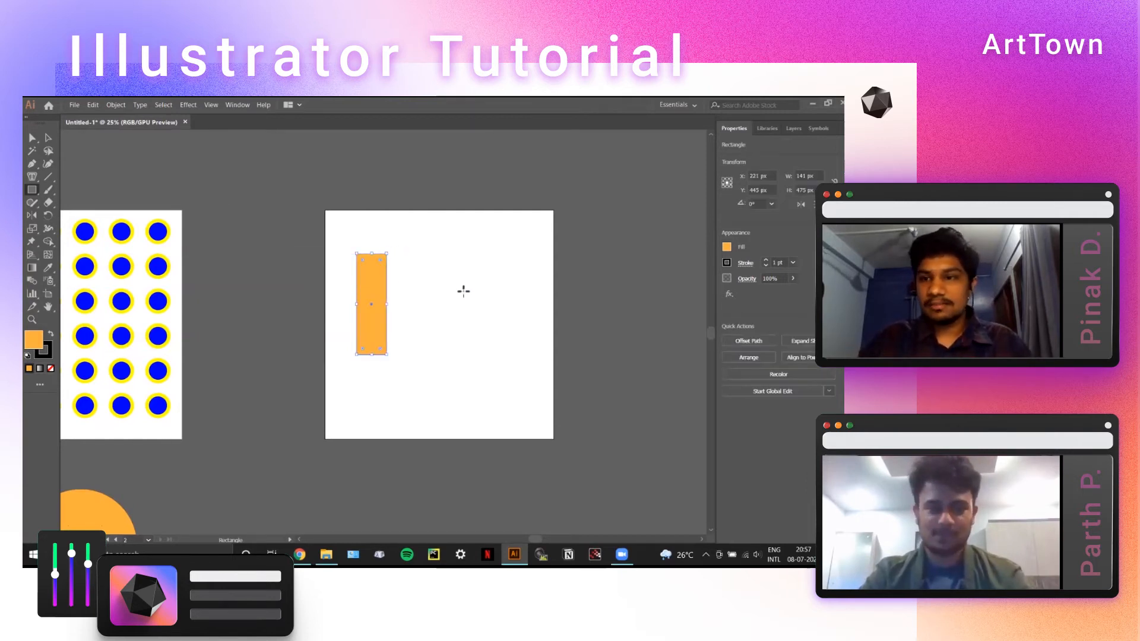
# Fill the tall rectangle with black and set its stroke to None.
pyautogui.click(727, 247)
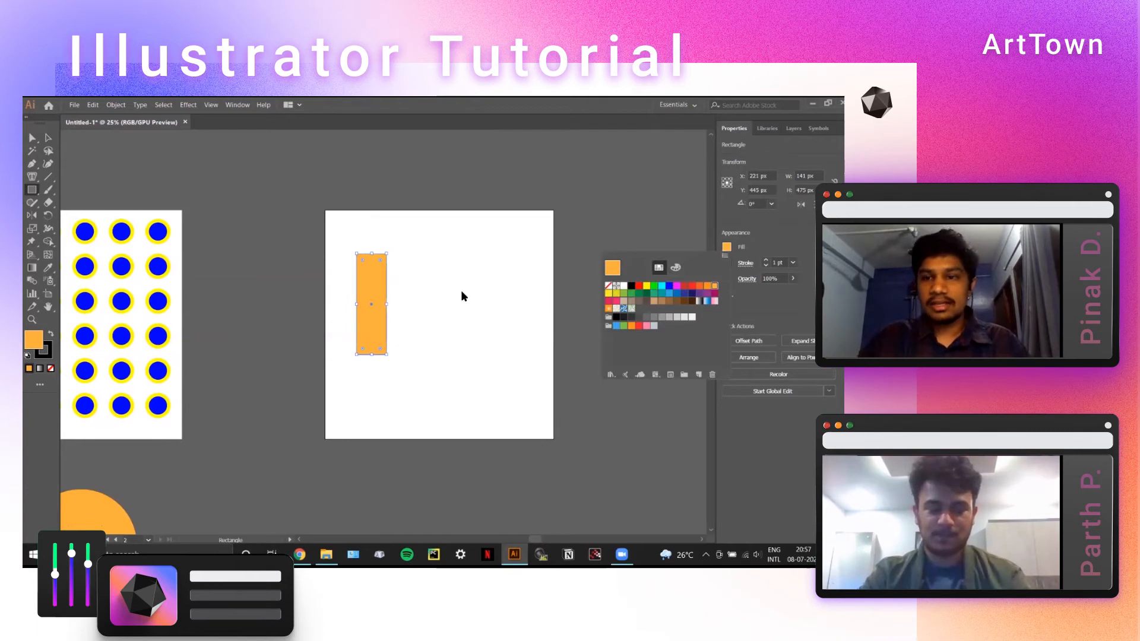
pyautogui.click(633, 287)
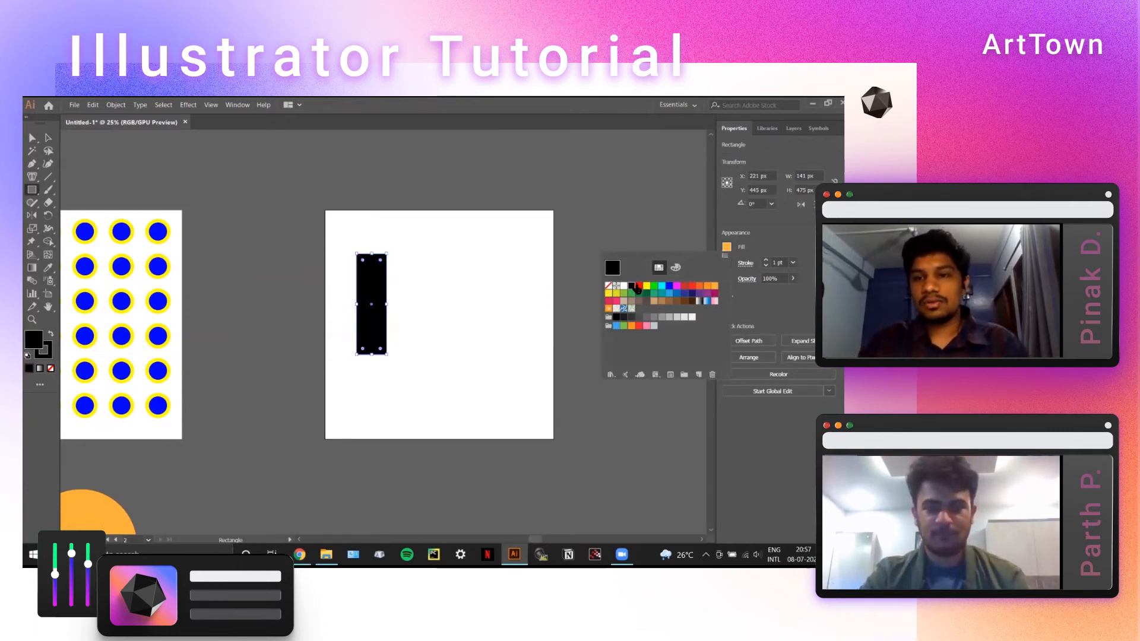
pyautogui.press('Escape')
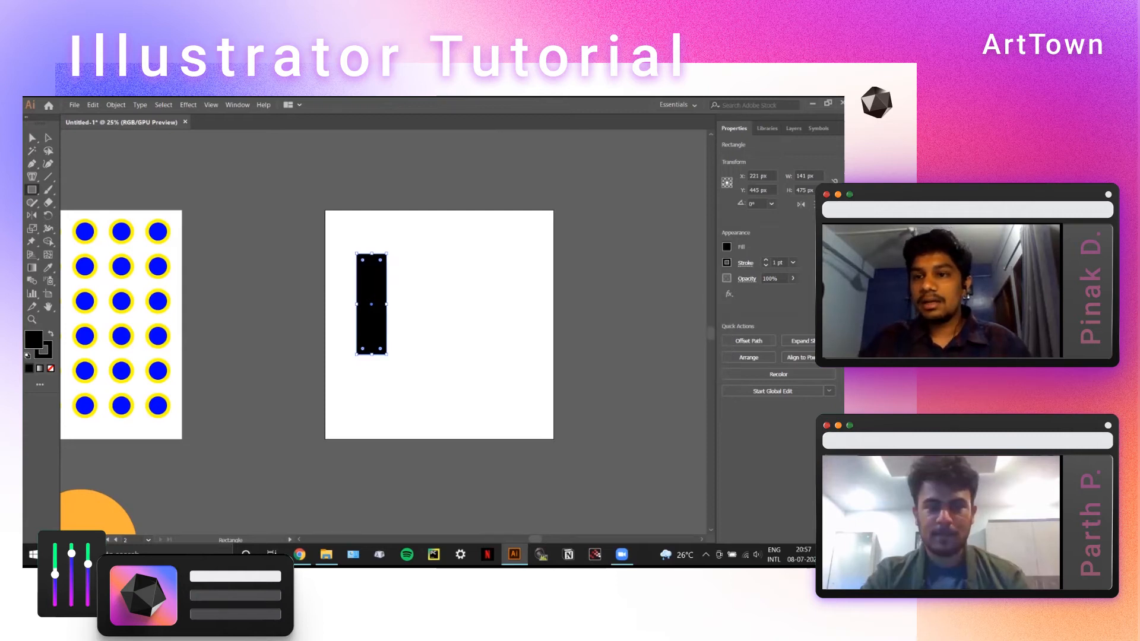
pyautogui.click(726, 262)
pyautogui.click(608, 303)
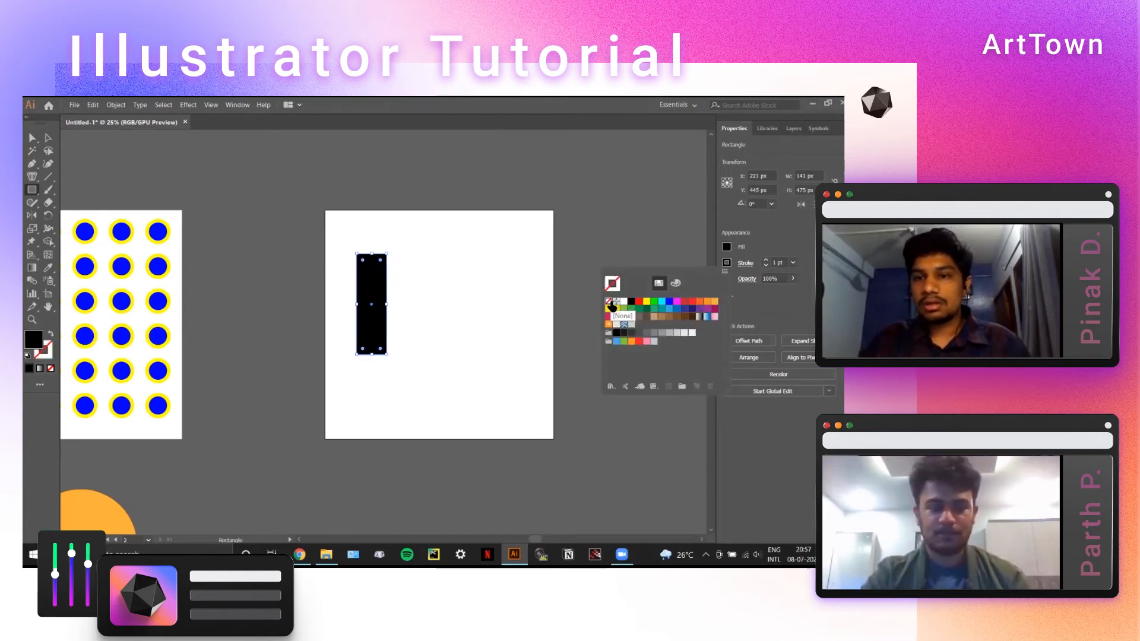
pyautogui.click(448, 333)
pyautogui.moveTo(461, 332); pyautogui.dragTo(456, 334)
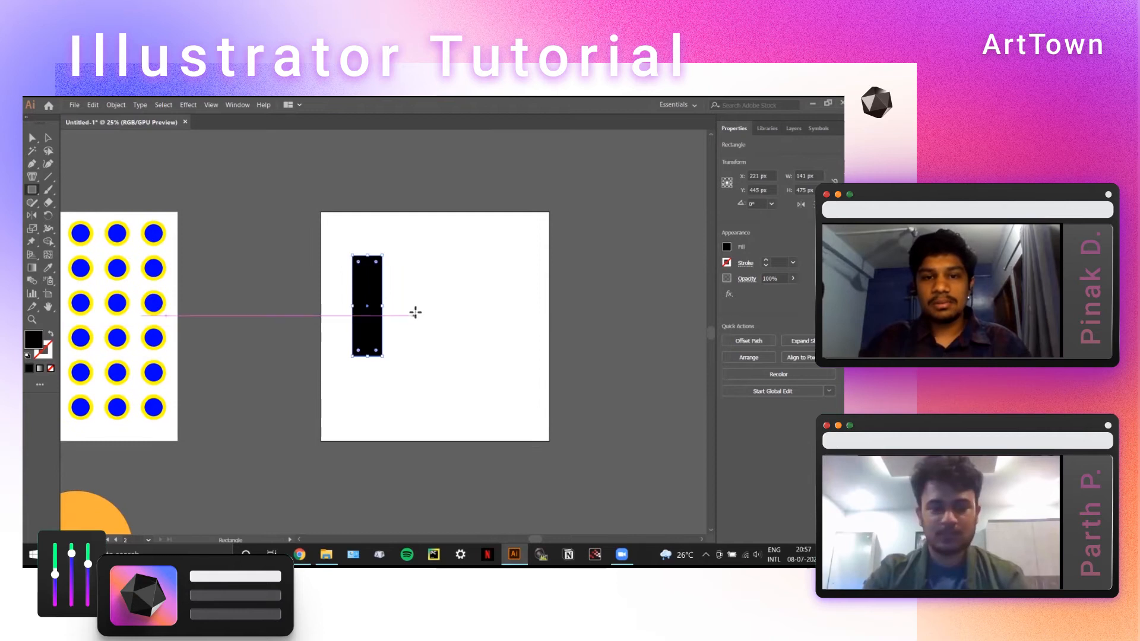
pyautogui.click(415, 312)
pyautogui.click(458, 341)
# Duplicate the black bar to its right and repeat the copy to make three evenly spaced bars.
pyautogui.click(50, 139)
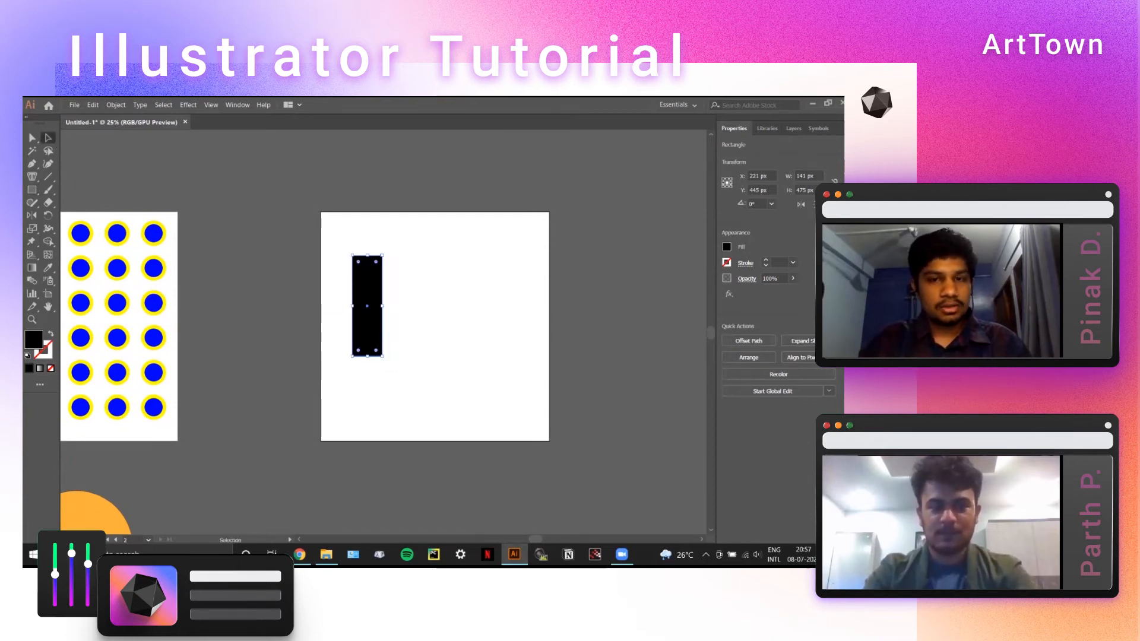
pyautogui.moveTo(367, 306); pyautogui.dragTo(436, 301)
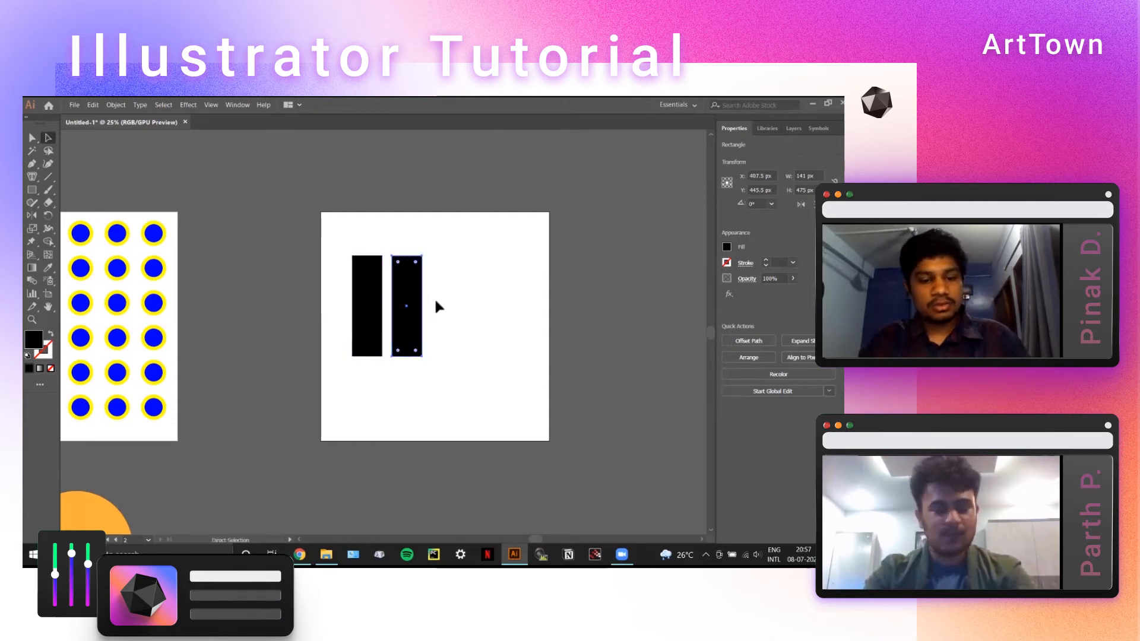
pyautogui.hotkey('ctrl', 'd')
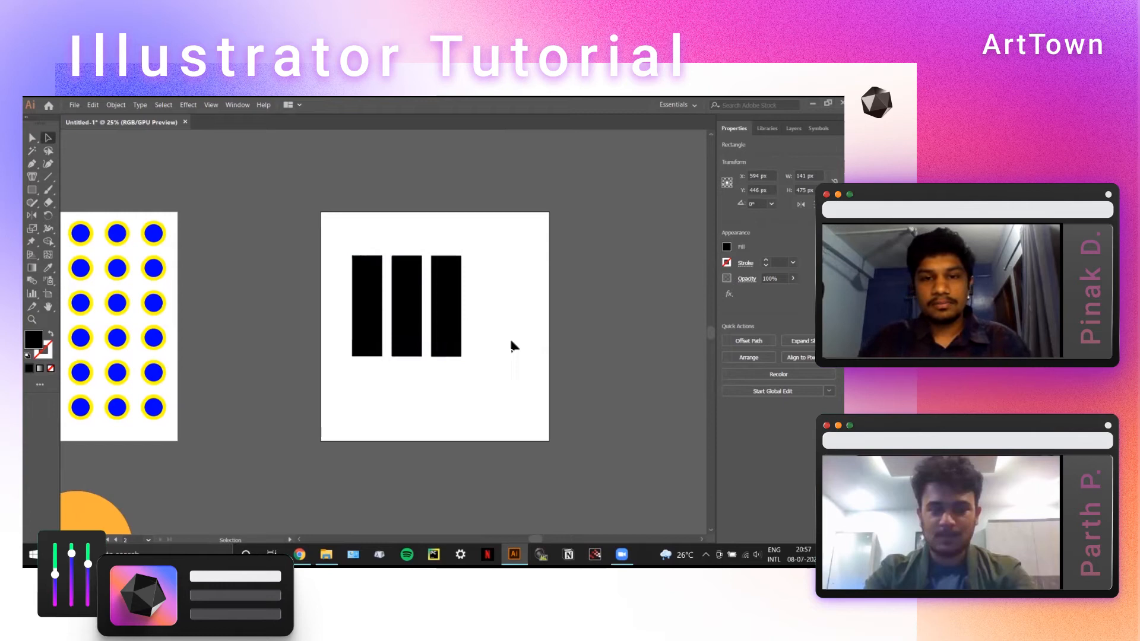
# Select all three black bars and move them together down and right toward the middle of the second artboard.
pyautogui.click(510, 337)
pyautogui.moveTo(510, 336); pyautogui.dragTo(528, 335)
pyautogui.moveTo(509, 375); pyautogui.dragTo(509, 373)
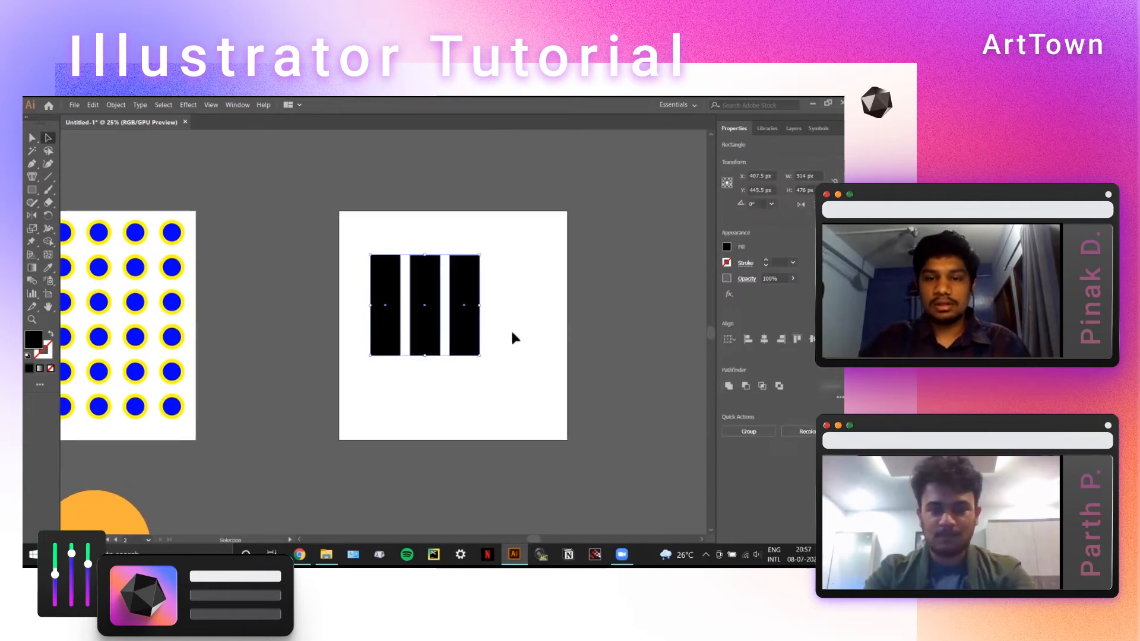
pyautogui.press('space')
pyautogui.moveTo(509, 315); pyautogui.dragTo(506, 330)
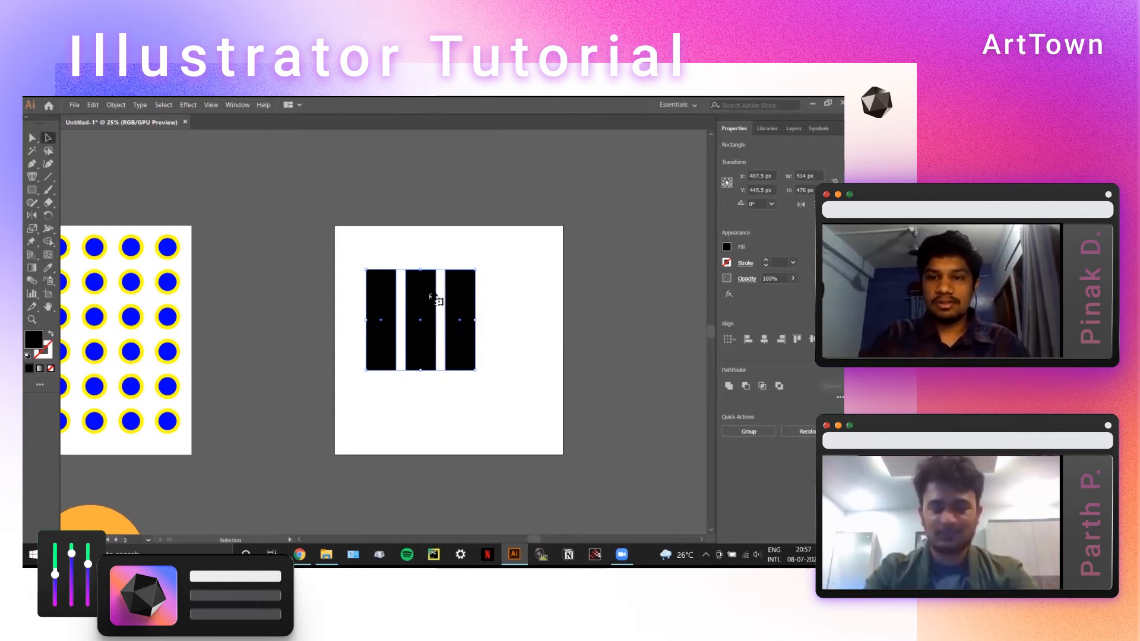
pyautogui.press('space')
pyautogui.moveTo(447, 312); pyautogui.dragTo(504, 323)
pyautogui.press('space')
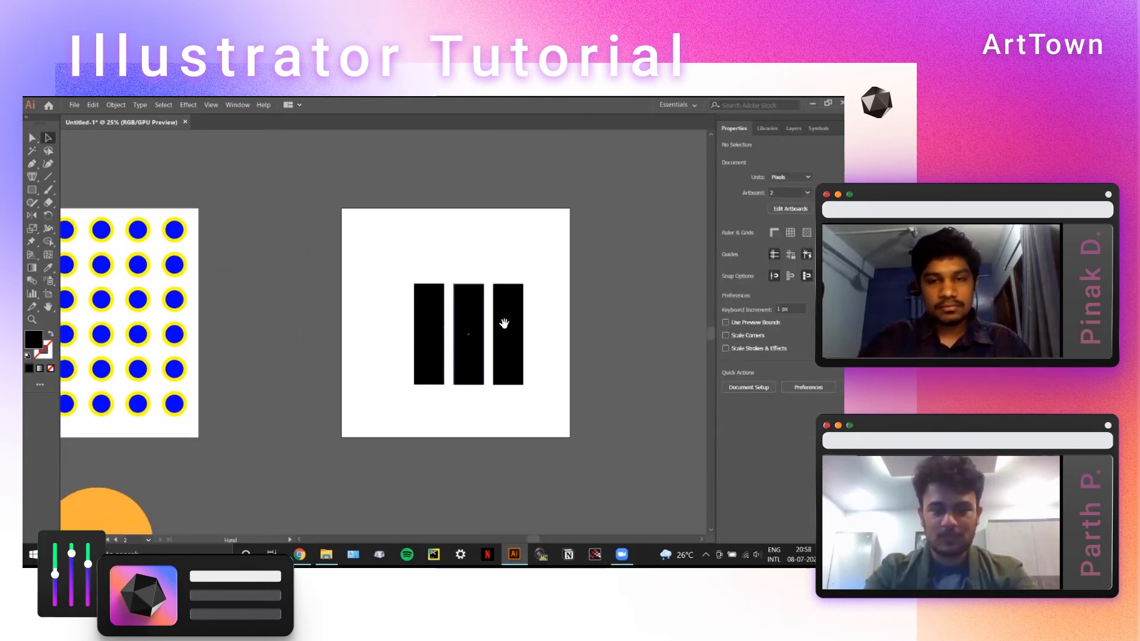
# Slant the leftmost bar by shifting its two top anchor points left, making the shape about 389 px wide.
pyautogui.click(438, 335)
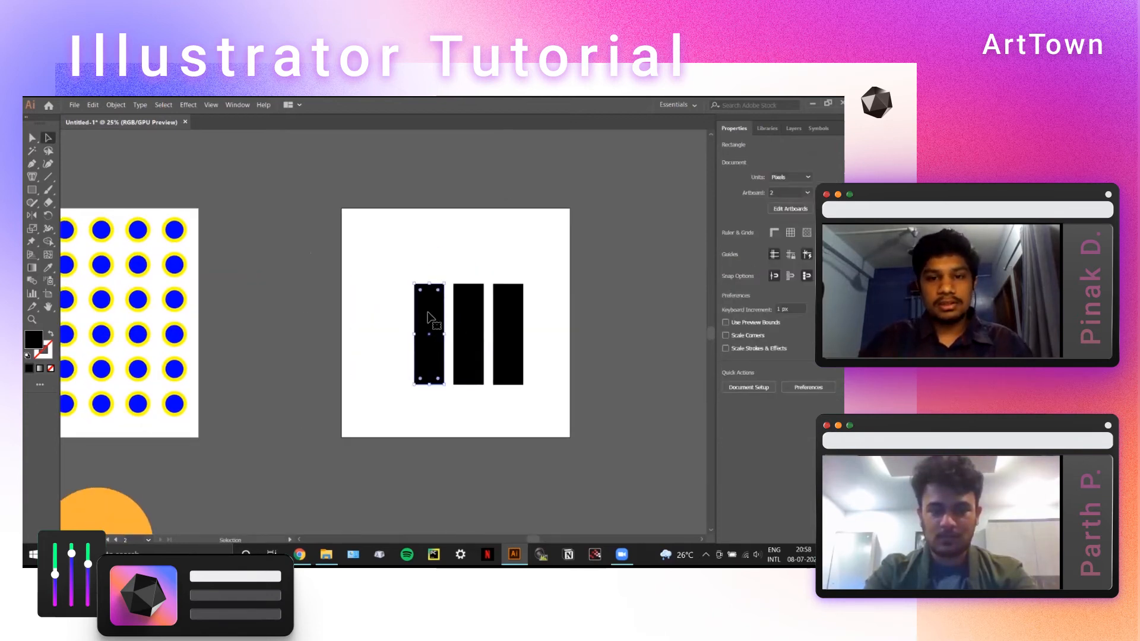
pyautogui.click(33, 139)
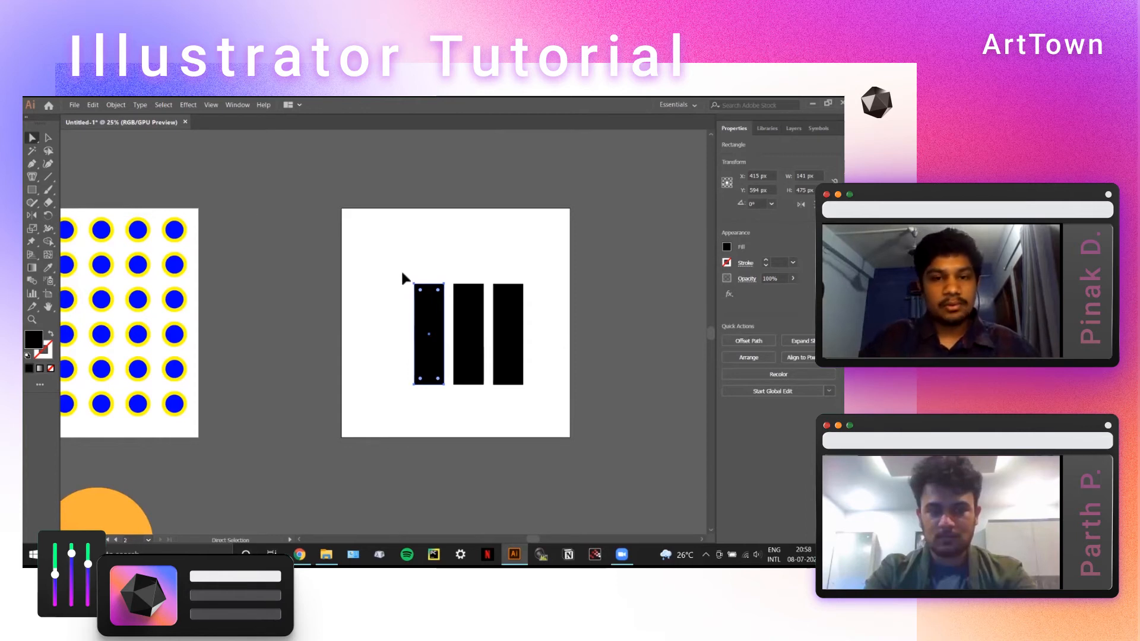
pyautogui.moveTo(403, 274); pyautogui.dragTo(447, 301)
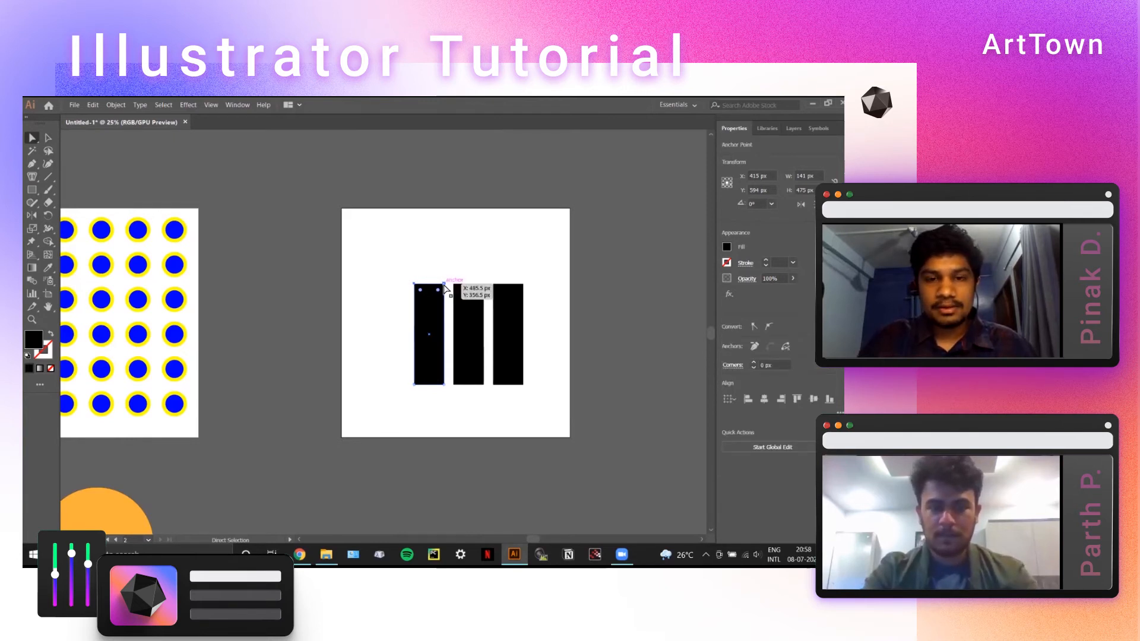
pyautogui.moveTo(444, 286); pyautogui.dragTo(391, 289)
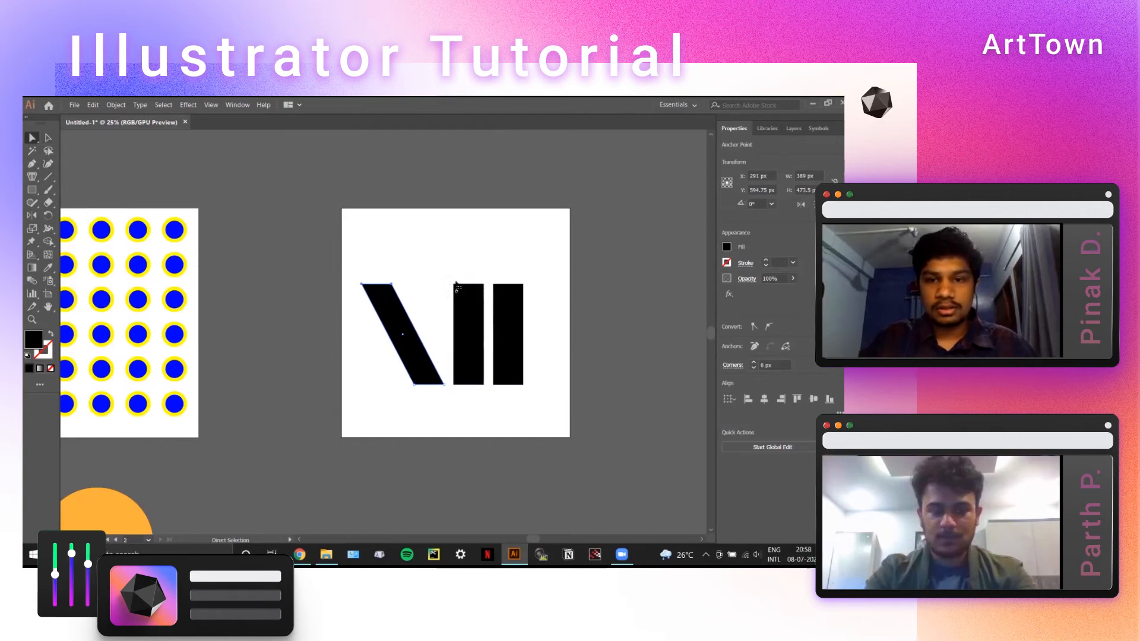
# Slant the middle and rightmost bars by shifting their top anchor points left, parallel to the first slanted bar.
pyautogui.moveTo(485, 297); pyautogui.dragTo(433, 289)
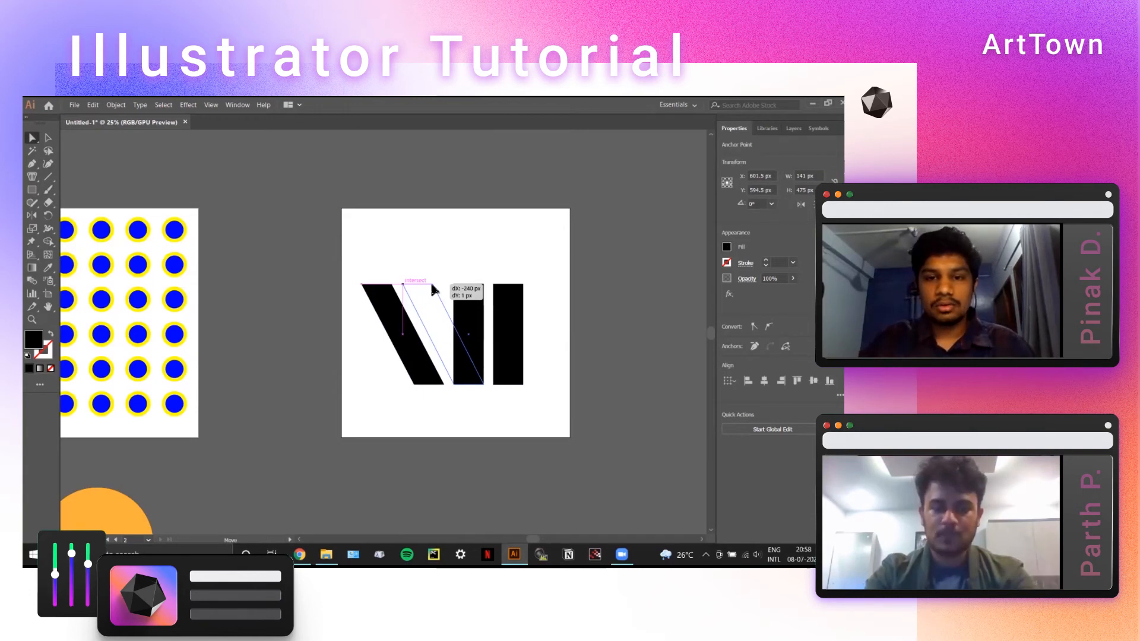
pyautogui.moveTo(432, 288); pyautogui.dragTo(433, 288)
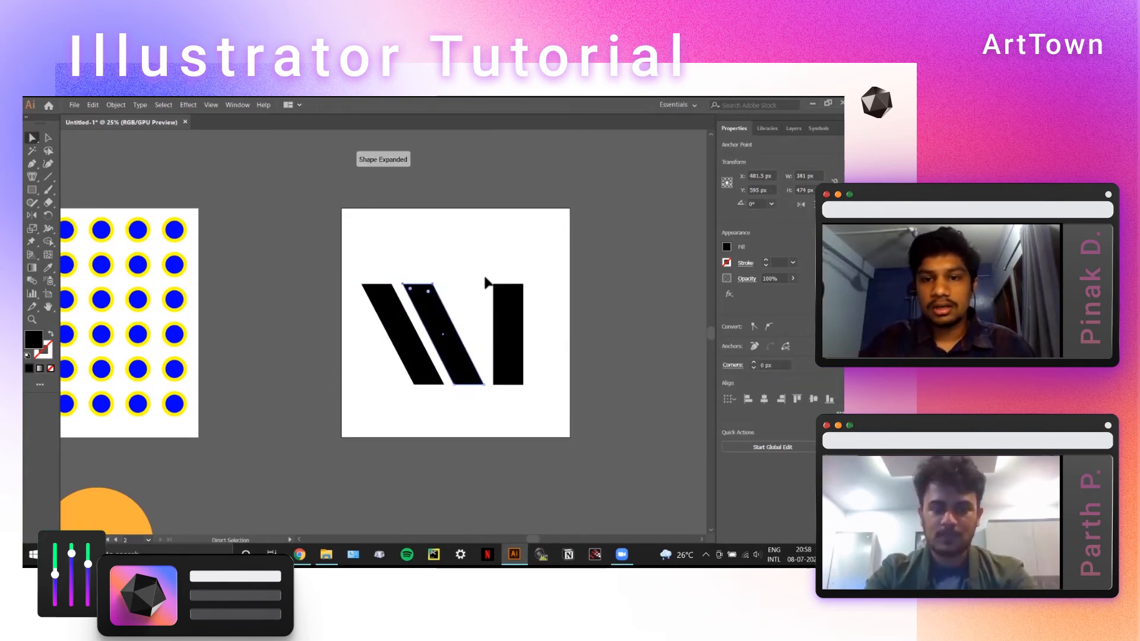
pyautogui.moveTo(518, 295); pyautogui.dragTo(473, 284)
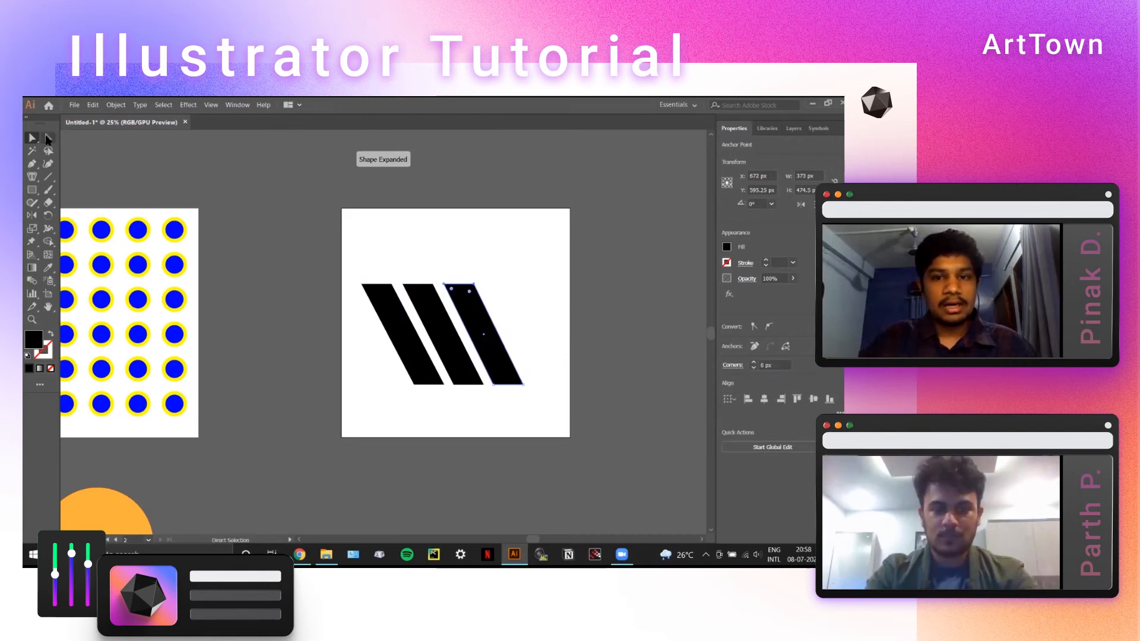
pyautogui.press('v')
pyautogui.moveTo(484, 372); pyautogui.dragTo(535, 392)
pyautogui.click(539, 359)
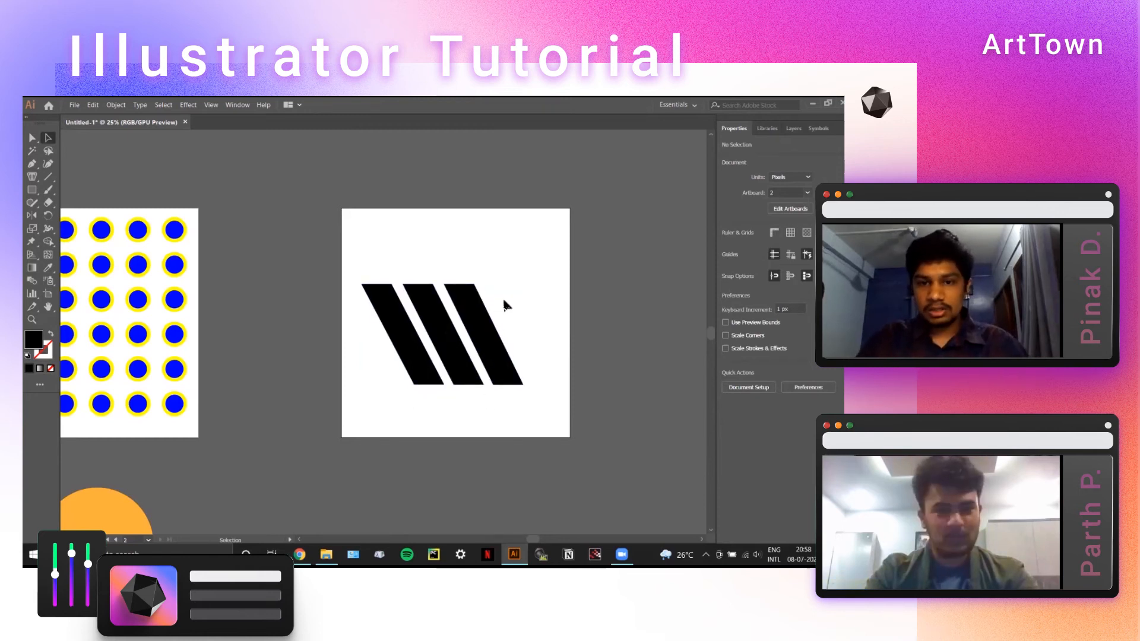
pyautogui.moveTo(394, 386); pyautogui.dragTo(534, 308)
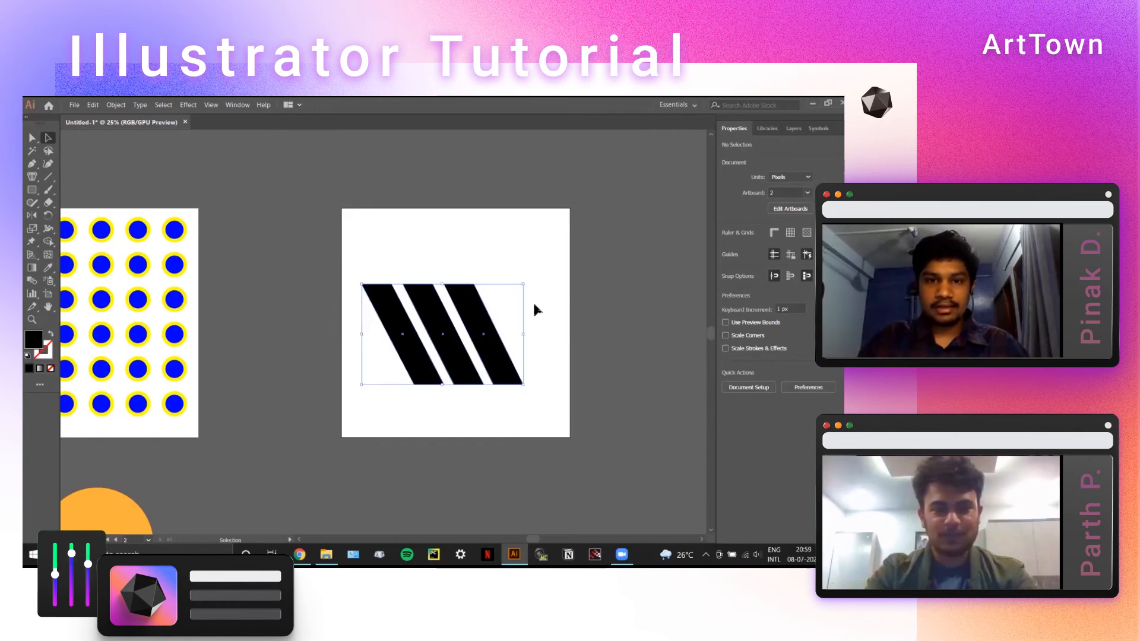
pyautogui.click(367, 233)
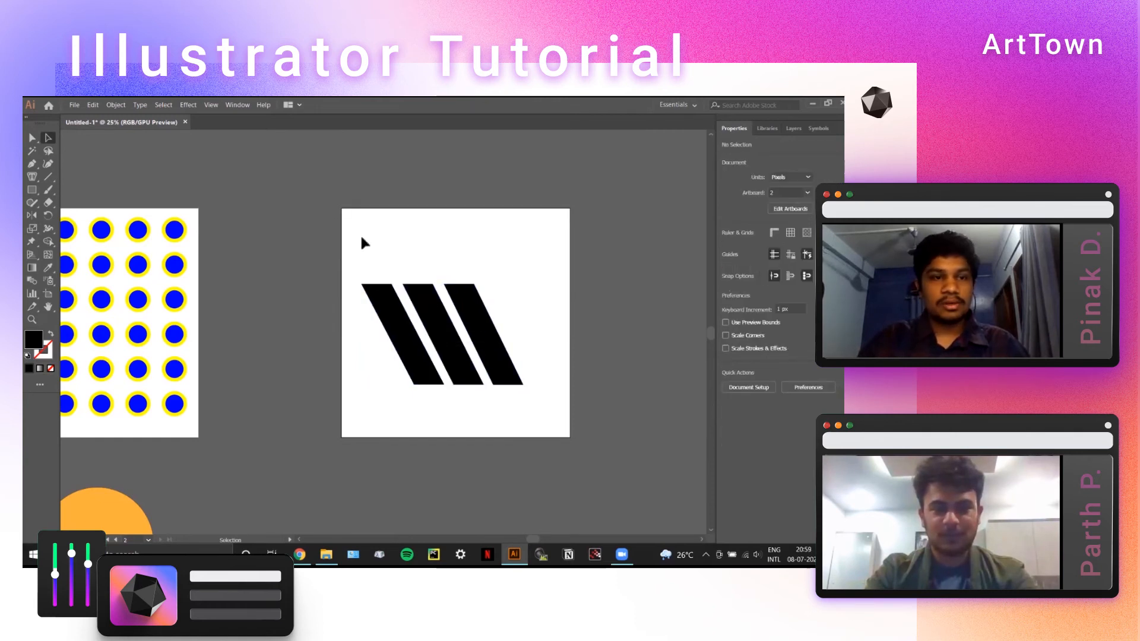
# Draw a horizontal line about 696 px long just above the three slanted bars and set its rotation to 45°.
pyautogui.click(49, 176)
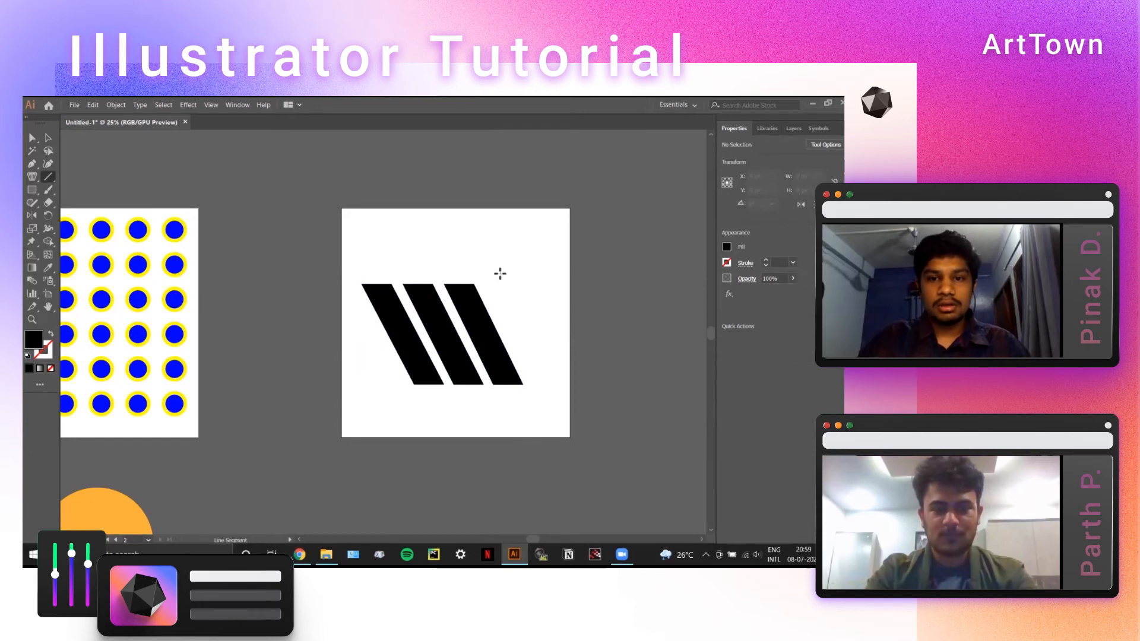
pyautogui.moveTo(510, 259); pyautogui.dragTo(369, 394)
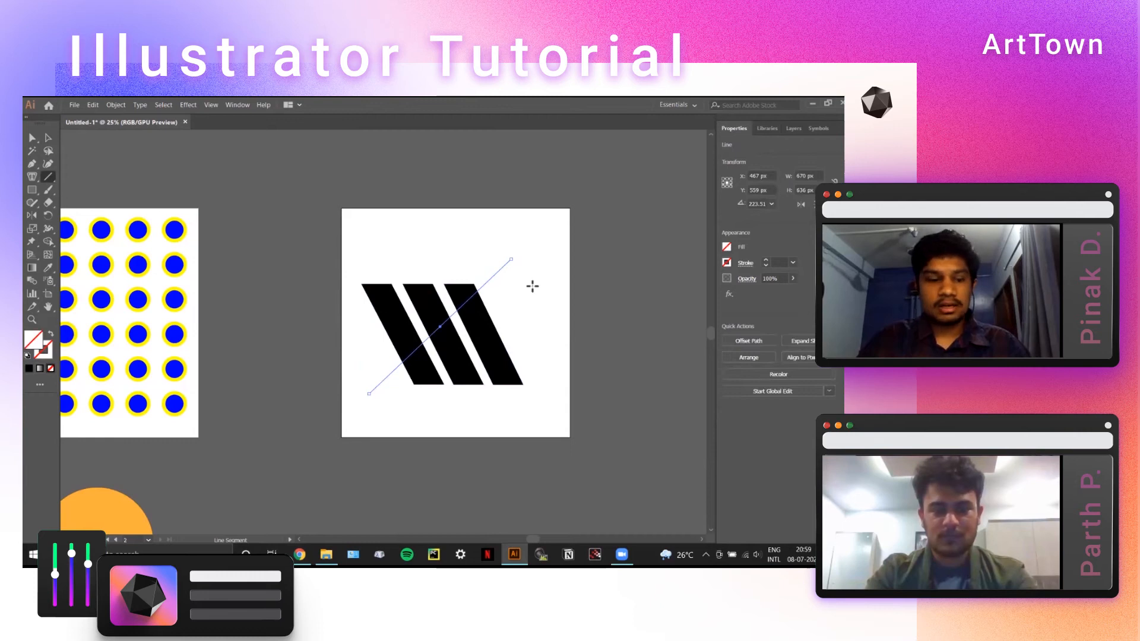
pyautogui.hotkey('ctrl', 'z')
pyautogui.moveTo(508, 275); pyautogui.dragTo(359, 270)
pyautogui.click(771, 203)
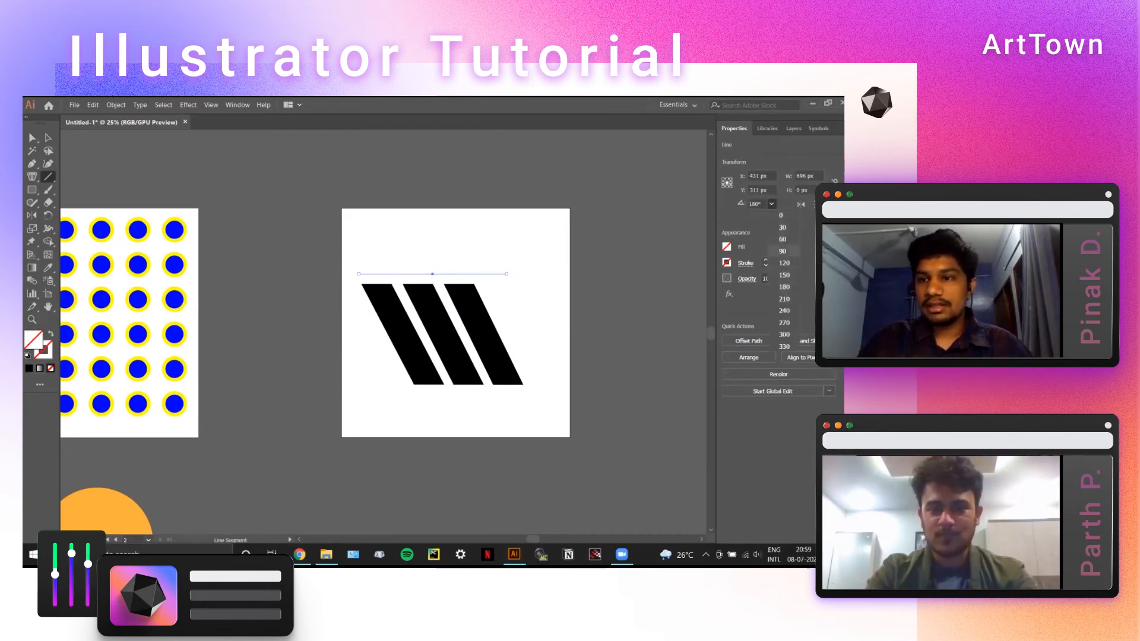
pyautogui.doubleClick(755, 204)
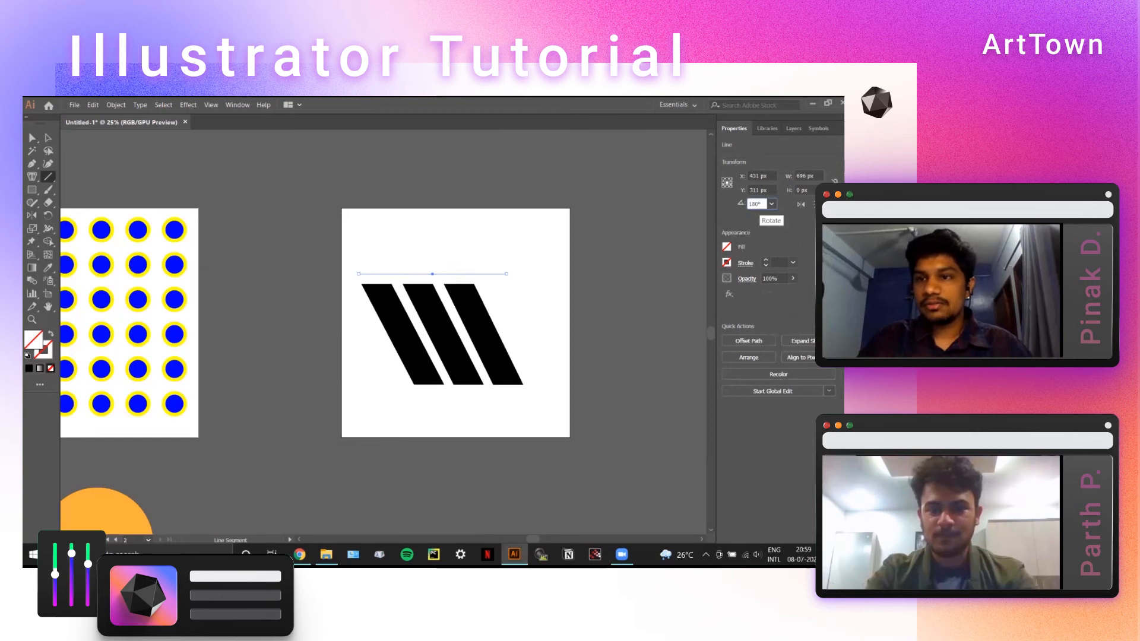
pyautogui.press('Return')
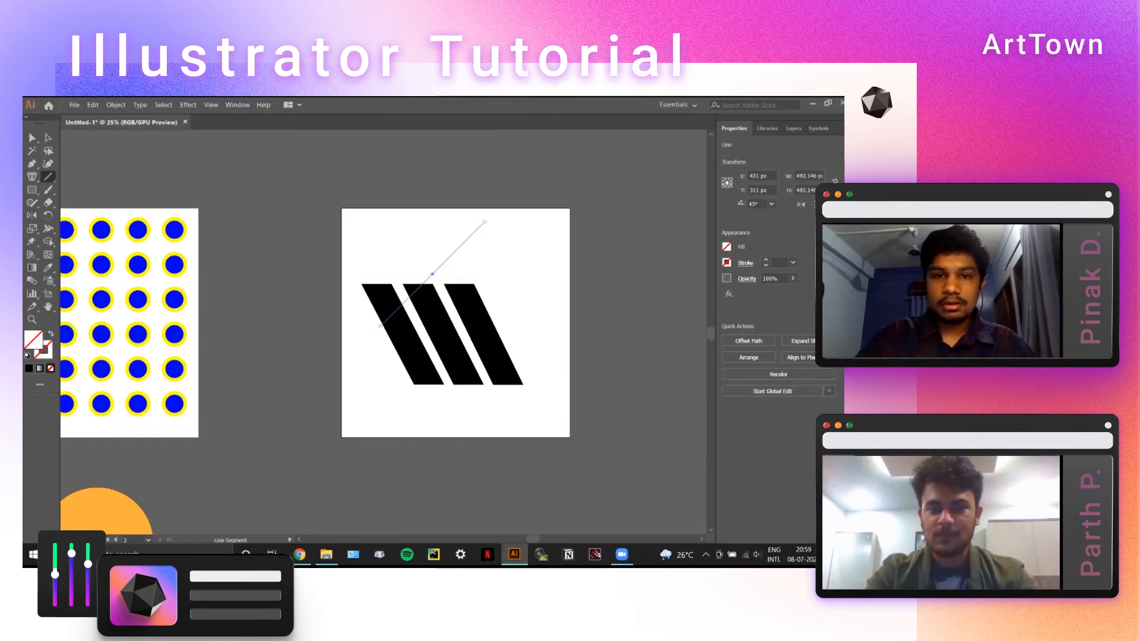
# Move the 45° line down and slightly right so it crosses all three slanted bars diagonally.
pyautogui.click(48, 138)
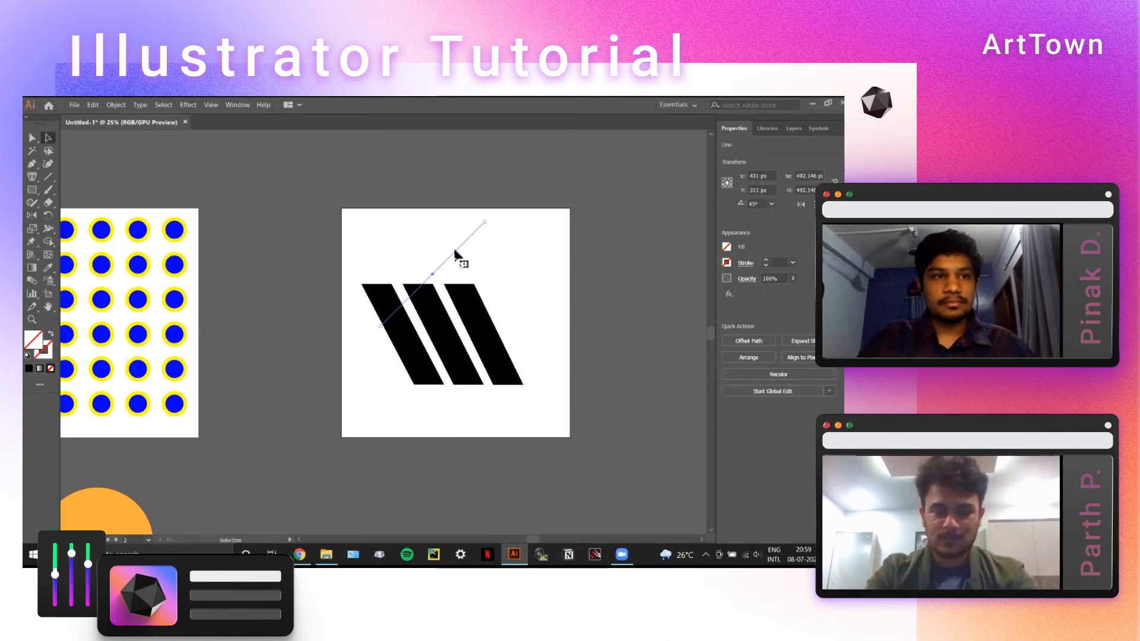
pyautogui.moveTo(455, 254); pyautogui.dragTo(465, 312)
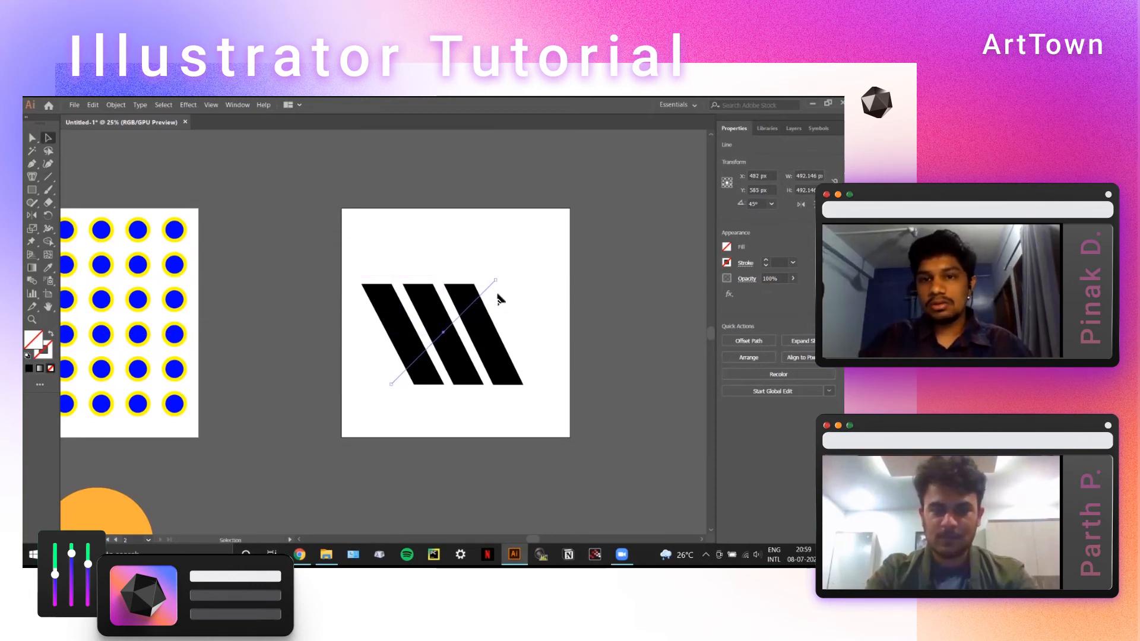
pyautogui.click(522, 301)
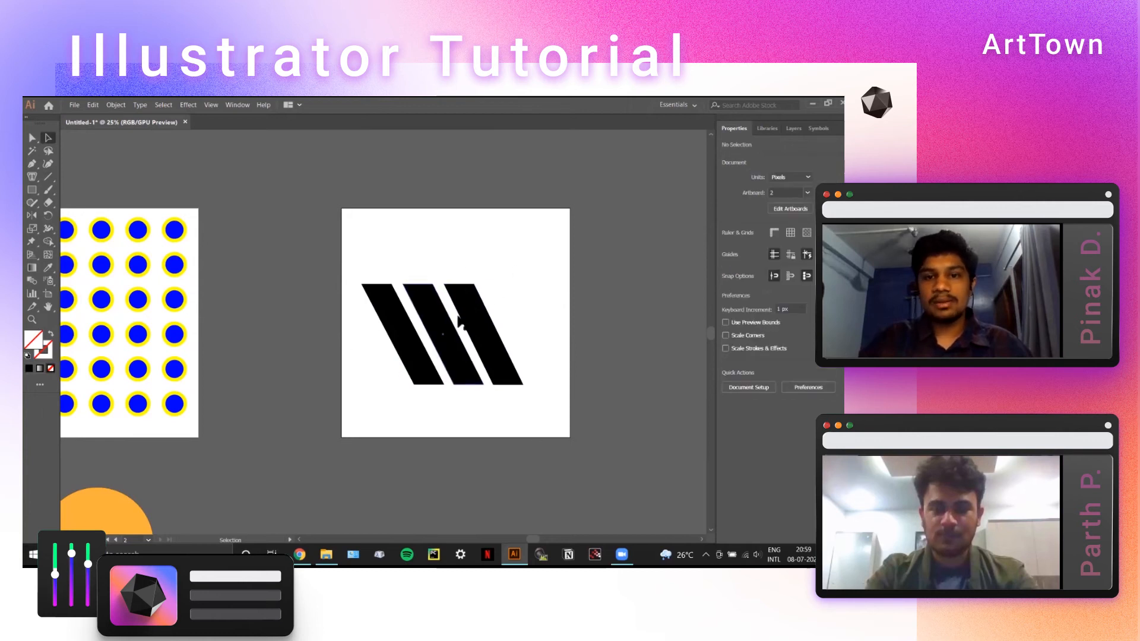
# Give the diagonal line across the bars a black stroke.
pyautogui.click(486, 285)
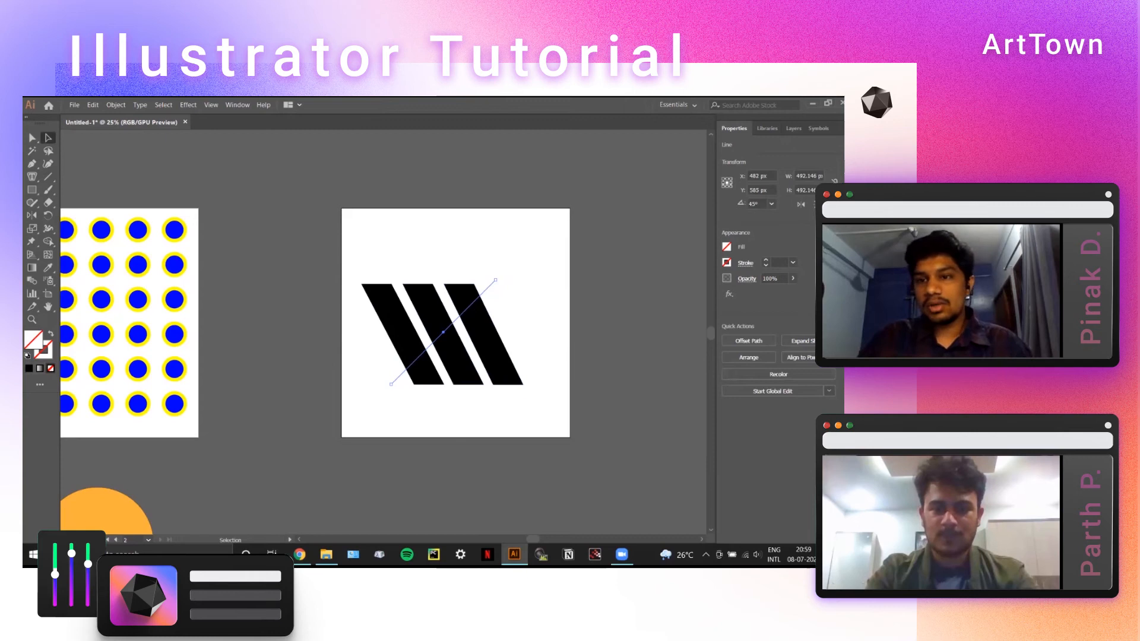
pyautogui.click(726, 263)
pyautogui.click(630, 304)
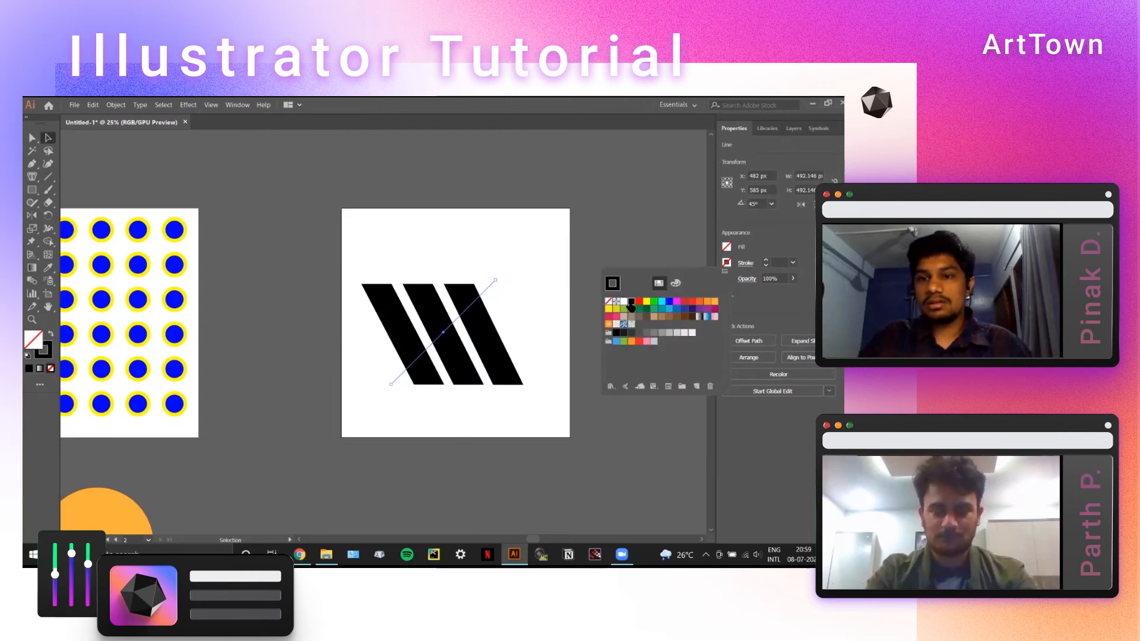
pyautogui.click(520, 302)
pyautogui.press('space')
pyautogui.moveTo(449, 312); pyautogui.dragTo(441, 298)
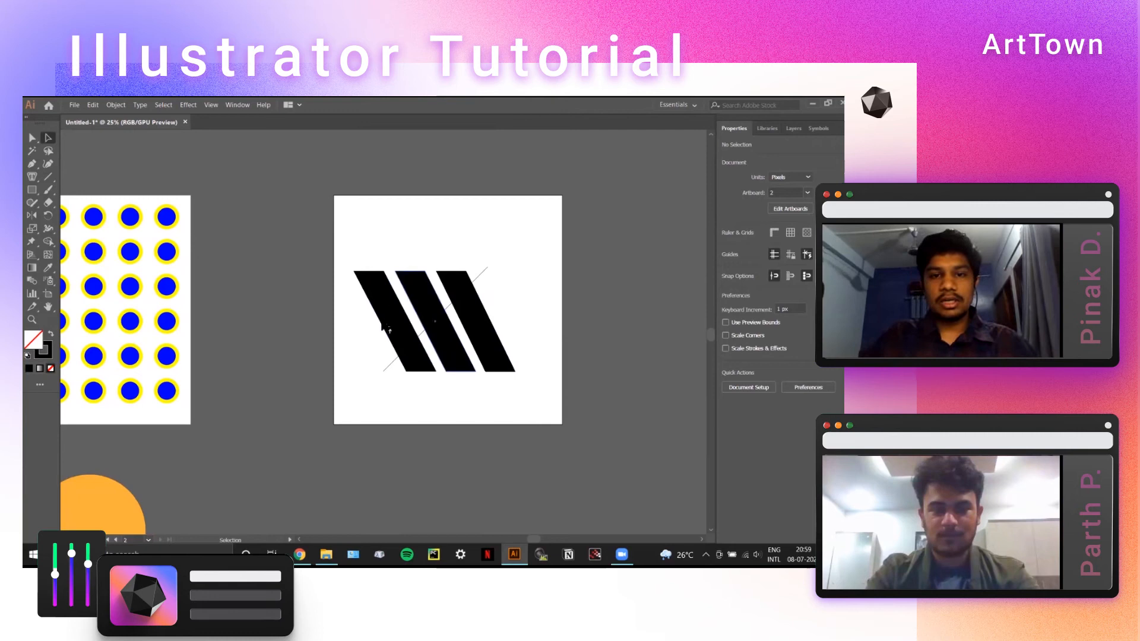
pyautogui.moveTo(344, 252); pyautogui.dragTo(483, 352)
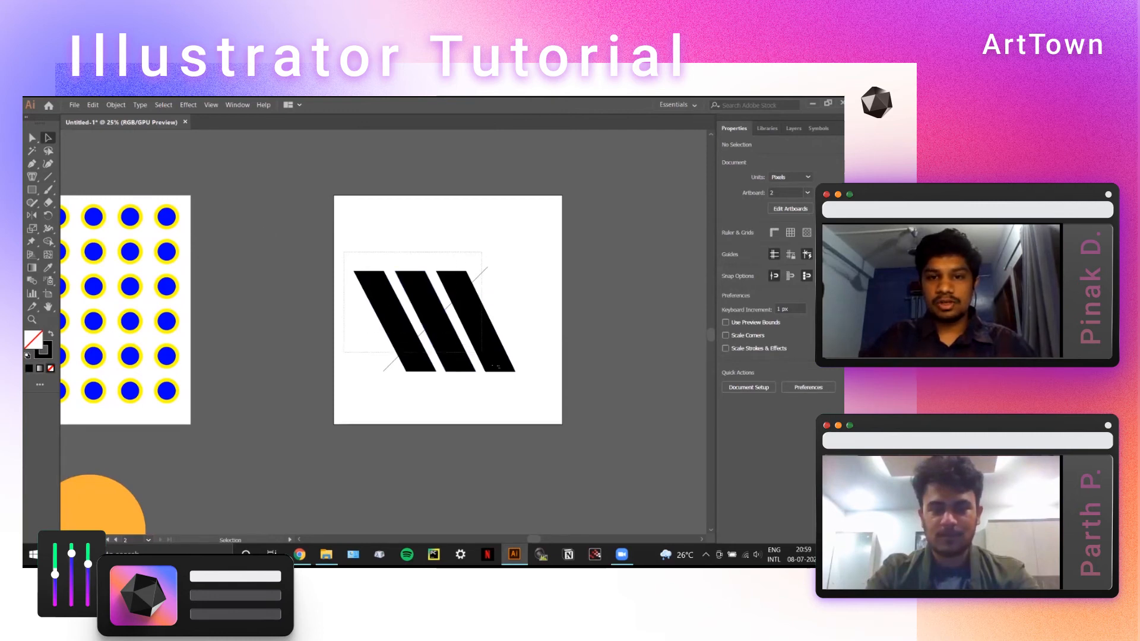
pyautogui.moveTo(534, 396); pyautogui.dragTo(400, 250)
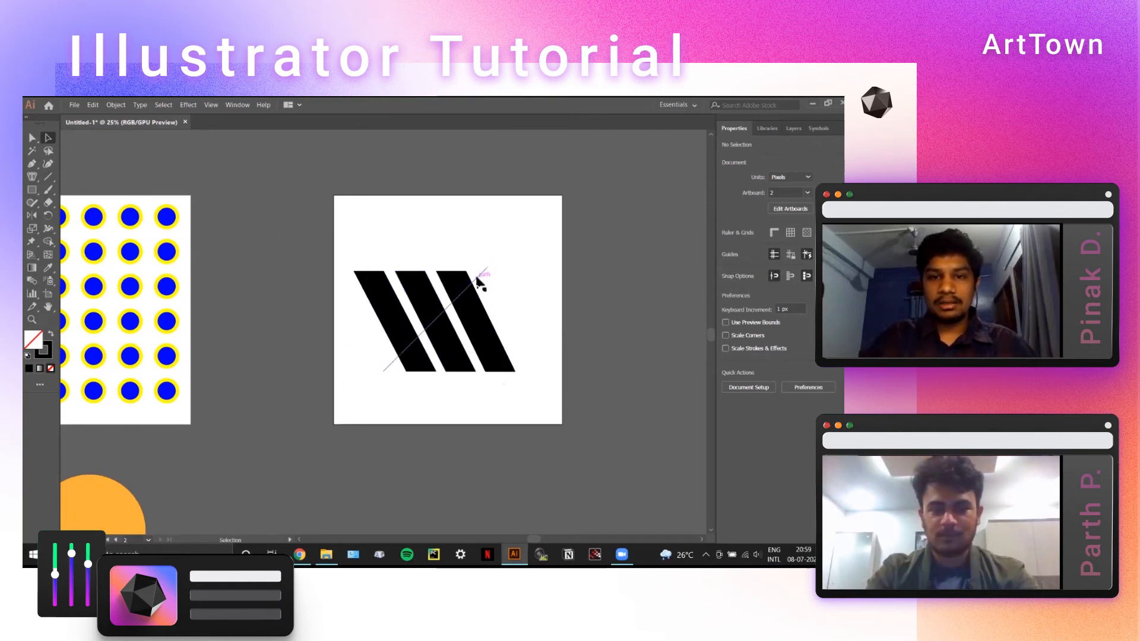